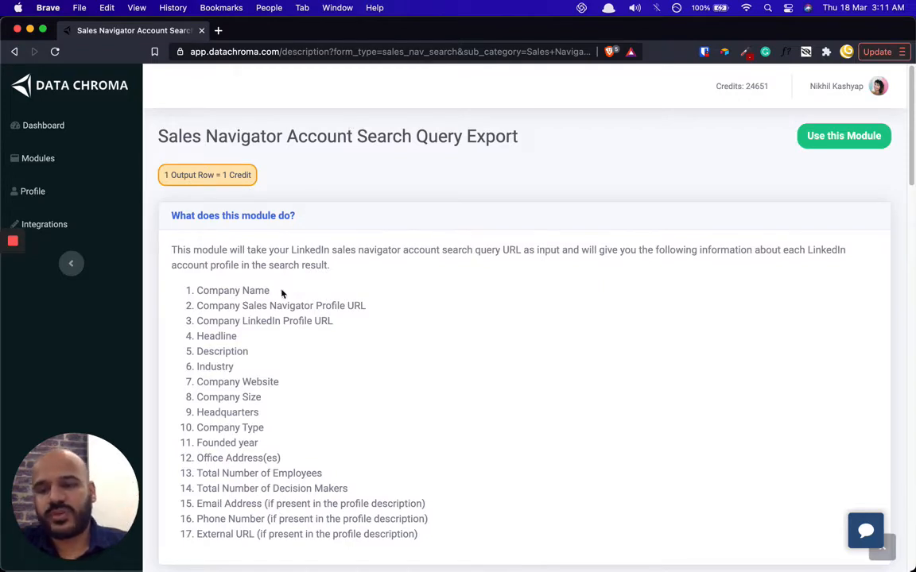
- Highlight the word LinkedIn, part of the description, and the list of output fields
double_click(310, 250)
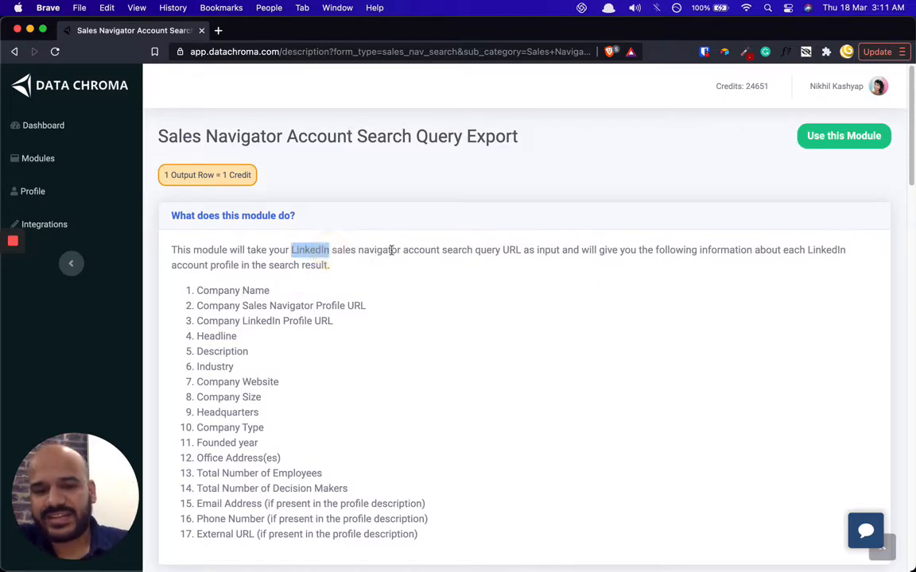
click(539, 247)
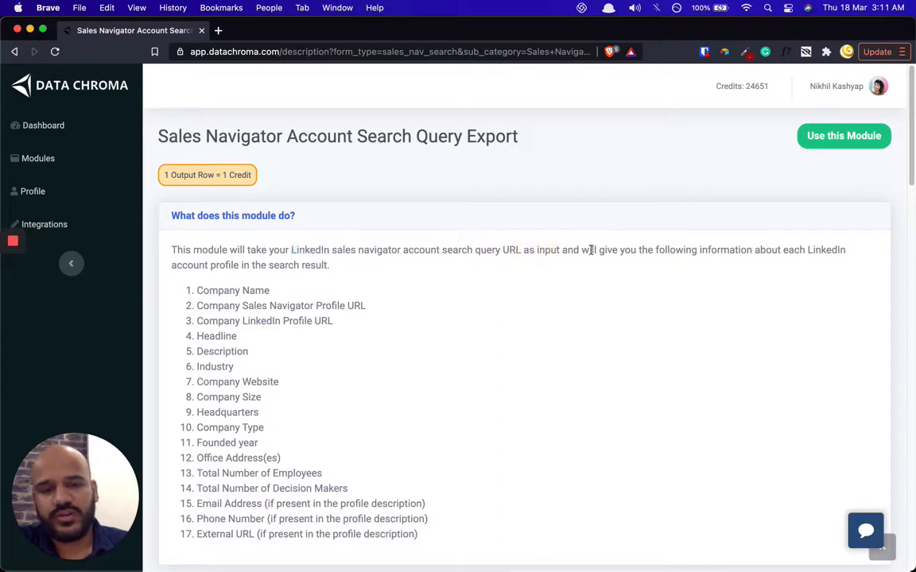
drag(590, 250, 605, 250)
click(465, 267)
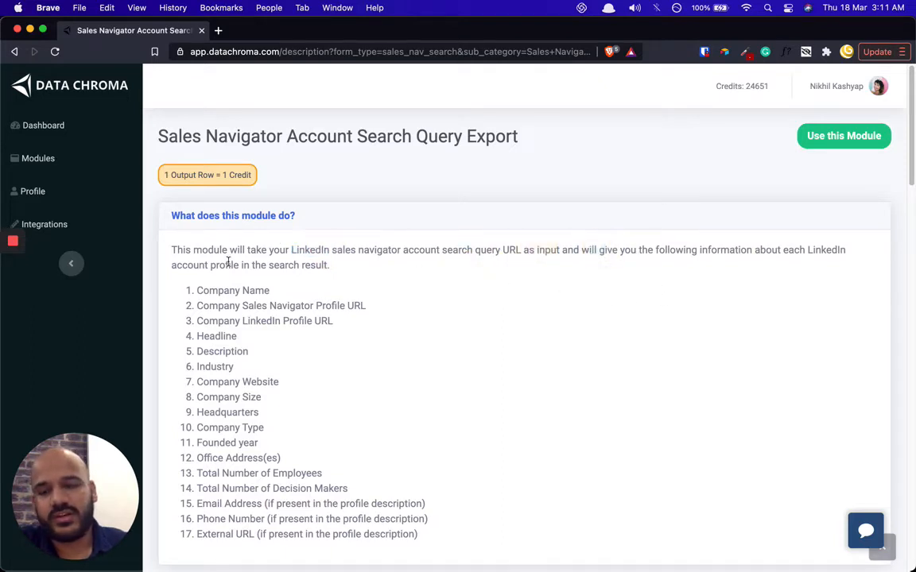
drag(197, 291, 426, 533)
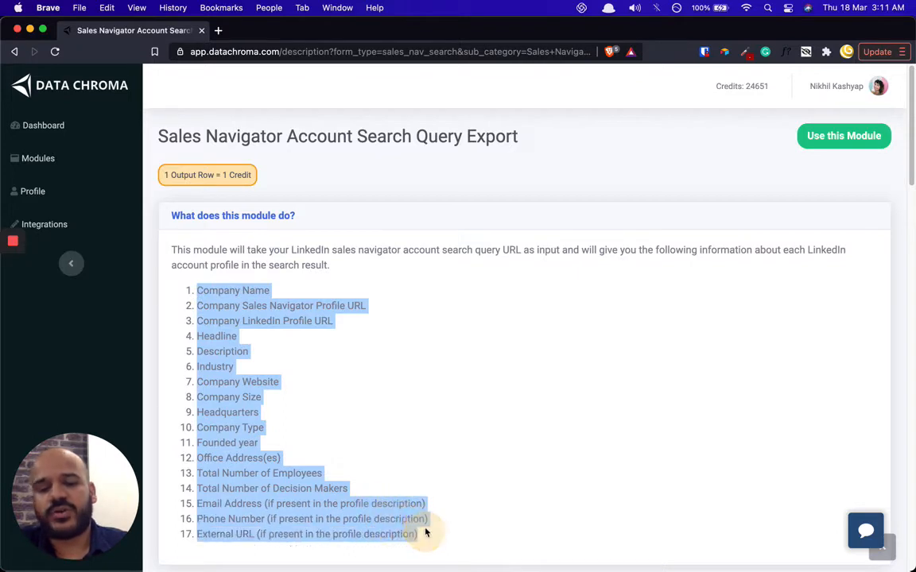
click(287, 452)
- Highlight output items including LinkedIn Profile URL, Headline, Office Address(es), Total Number of Employees and External URL
scroll(276, 333, down, 1)
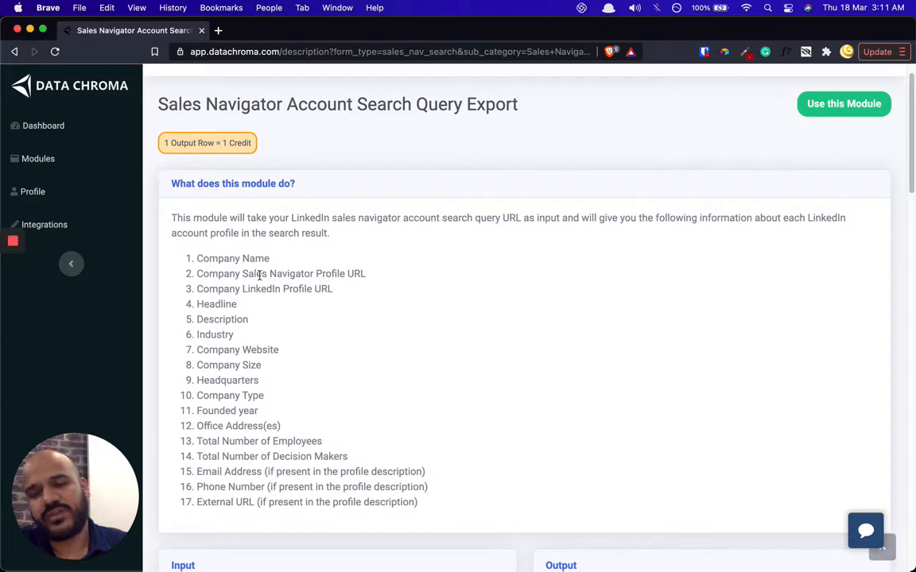
drag(248, 288, 322, 315)
click(259, 347)
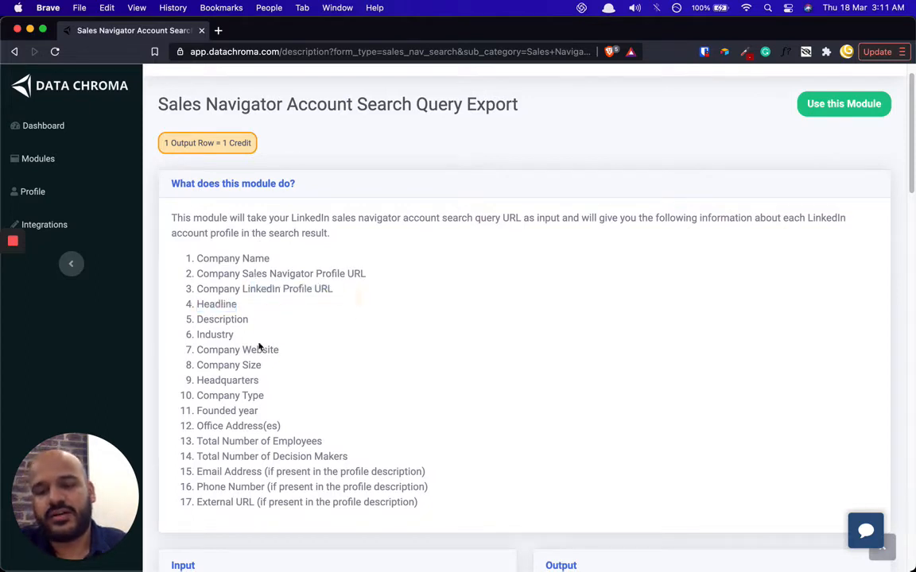
drag(249, 352, 251, 350)
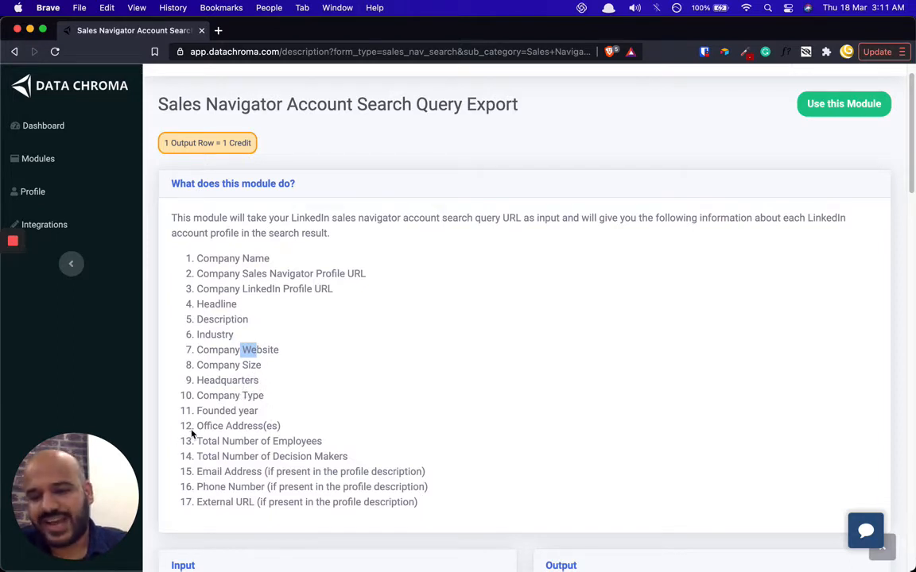
drag(197, 427, 250, 427)
click(262, 424)
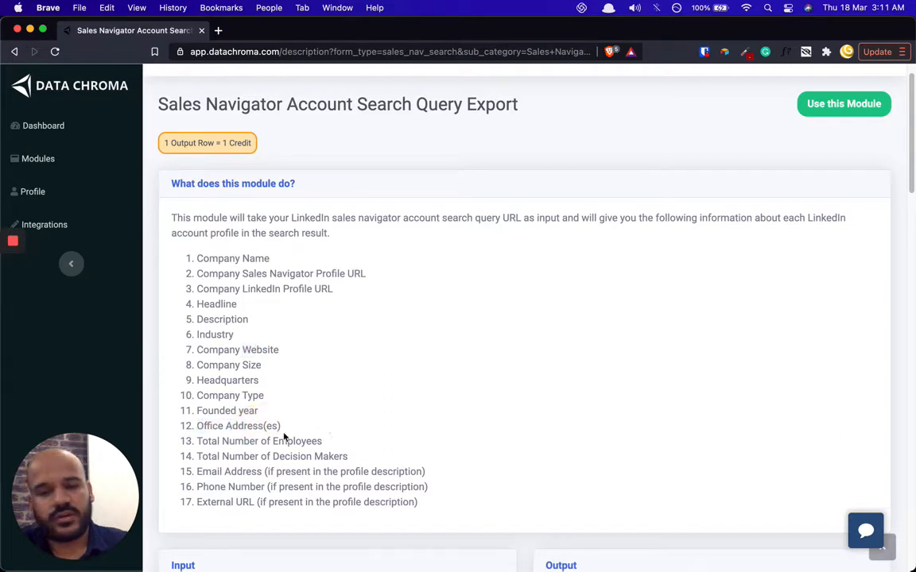
drag(236, 443, 291, 435)
click(291, 434)
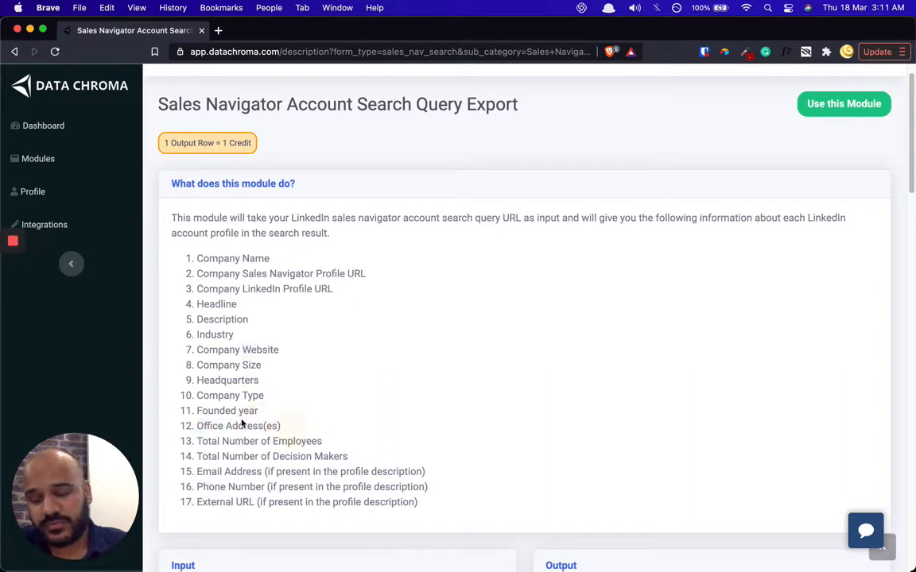
scroll(256, 412, down, 1)
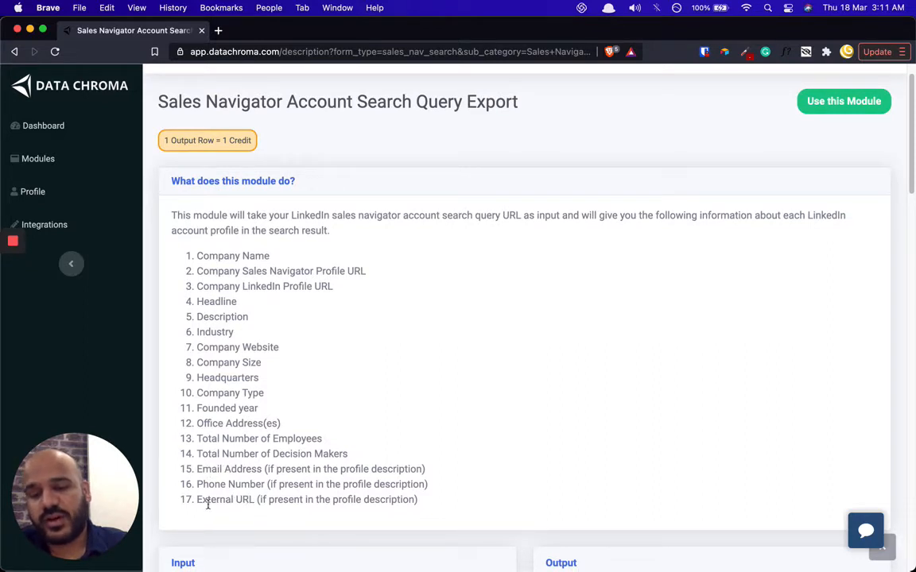
drag(199, 503, 327, 497)
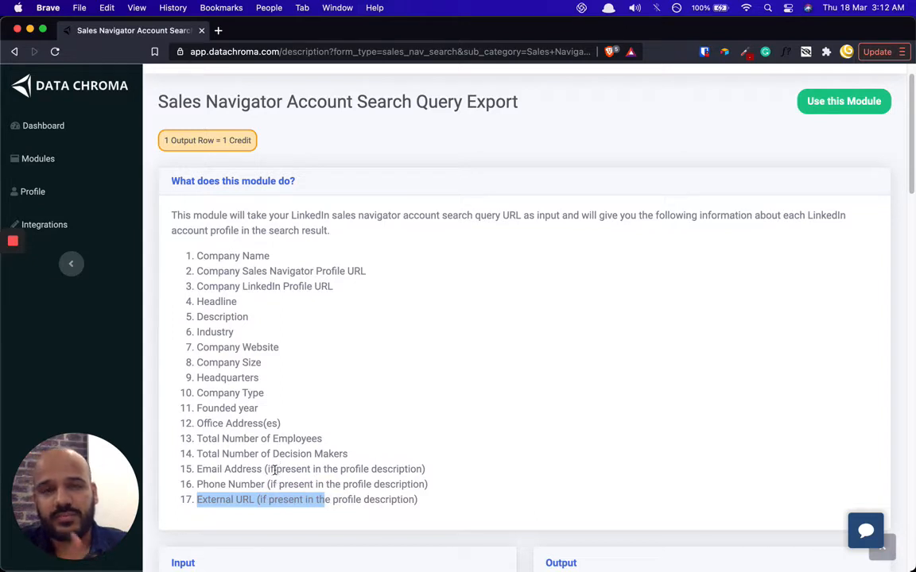
click(417, 350)
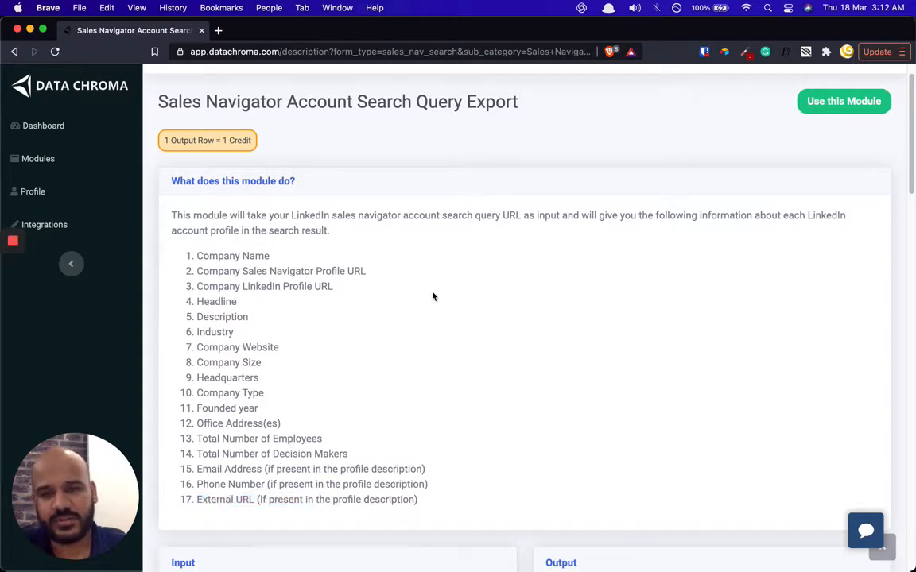
- Scroll down to the Input and Output panels listing the search query URL and li_at cookie
scroll(421, 312, down, 1)
scroll(422, 312, down, 3)
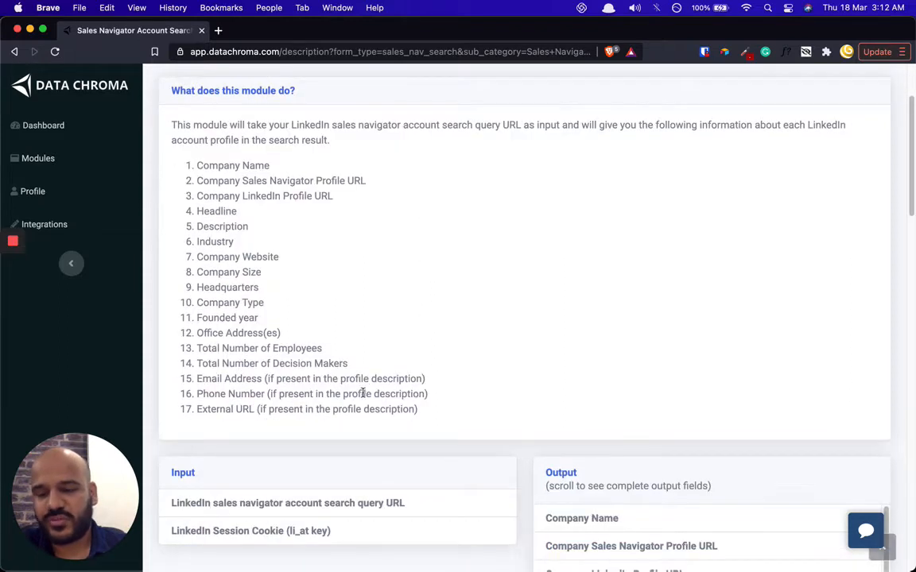
drag(135, 489, 875, 509)
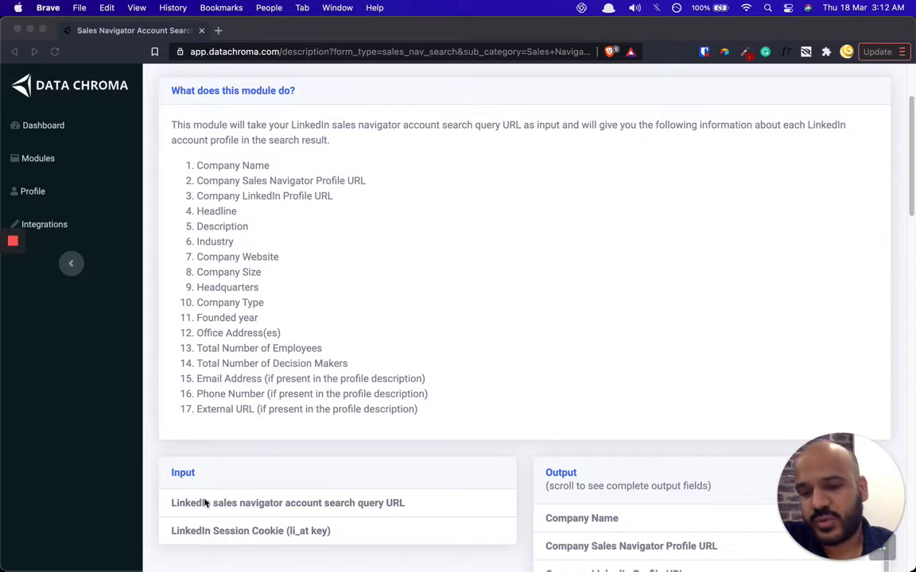
click(230, 504)
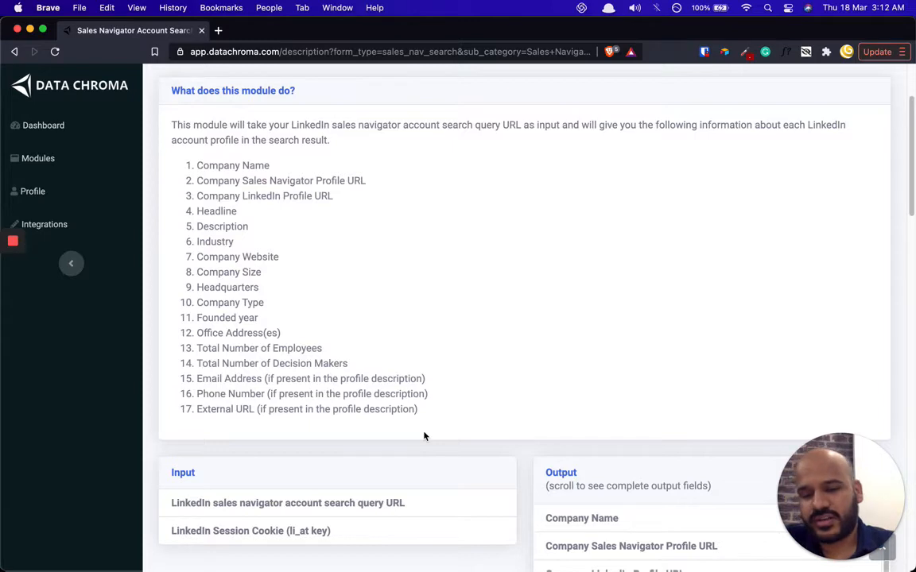
scroll(485, 364, down, 3)
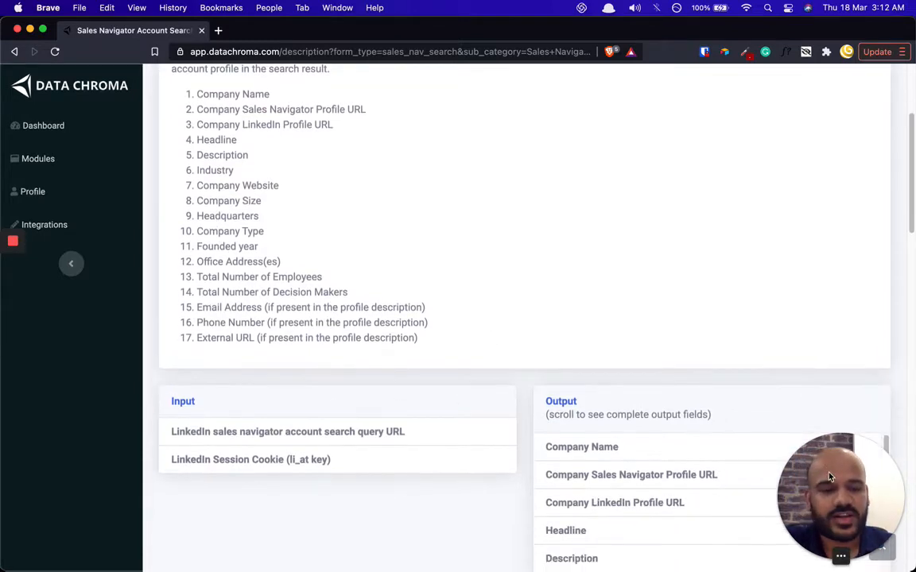
scroll(406, 509, down, 2)
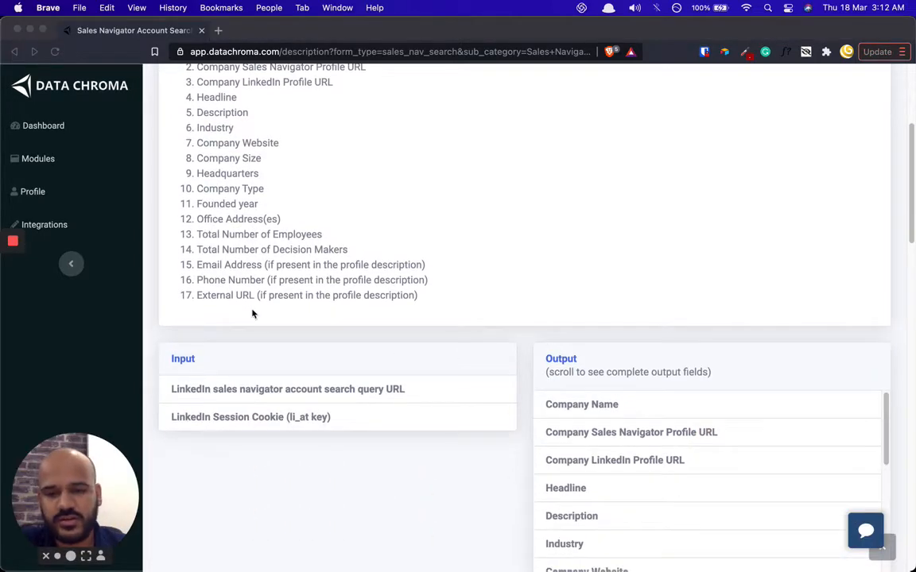
scroll(421, 334, up, 1)
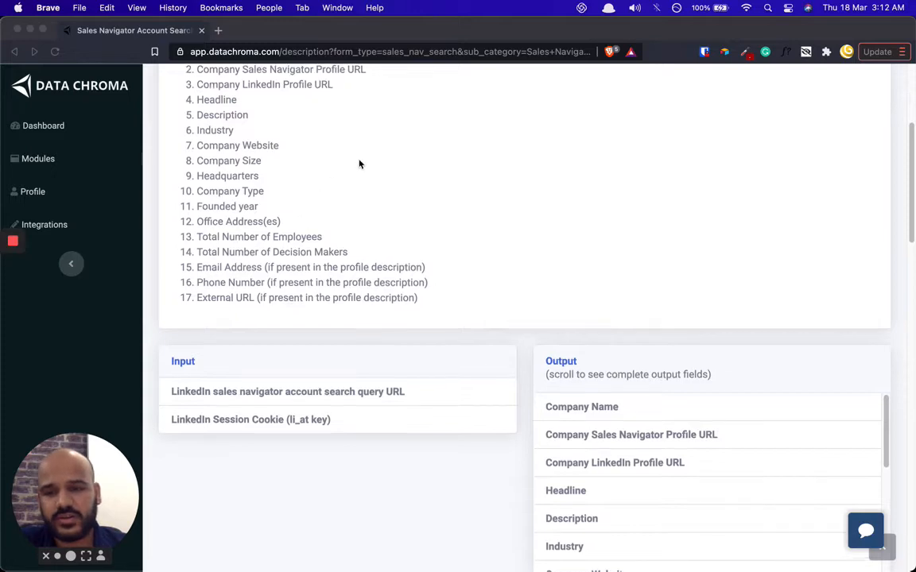
click(387, 199)
scroll(333, 251, up, 2)
scroll(226, 187, up, 8)
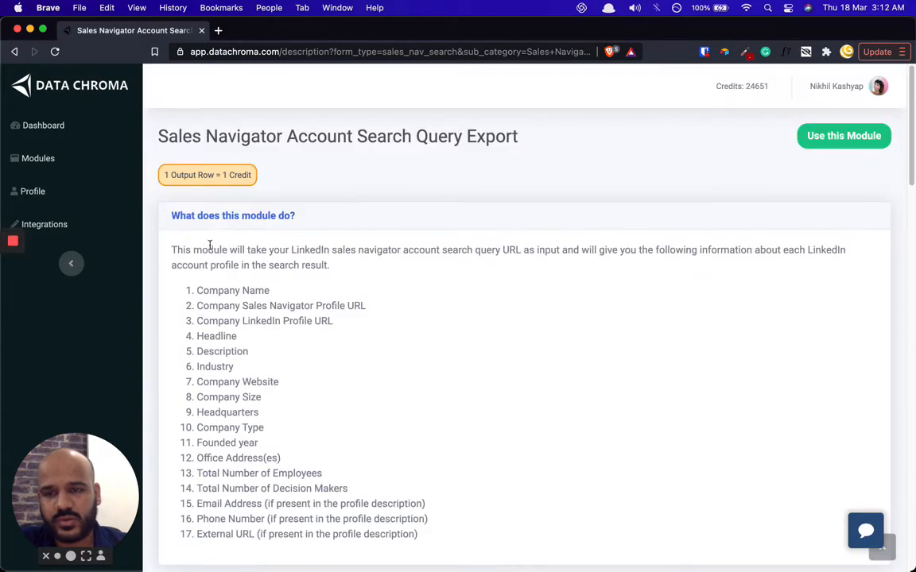
scroll(350, 279, down, 10)
scroll(477, 306, down, 3)
scroll(626, 361, down, 5)
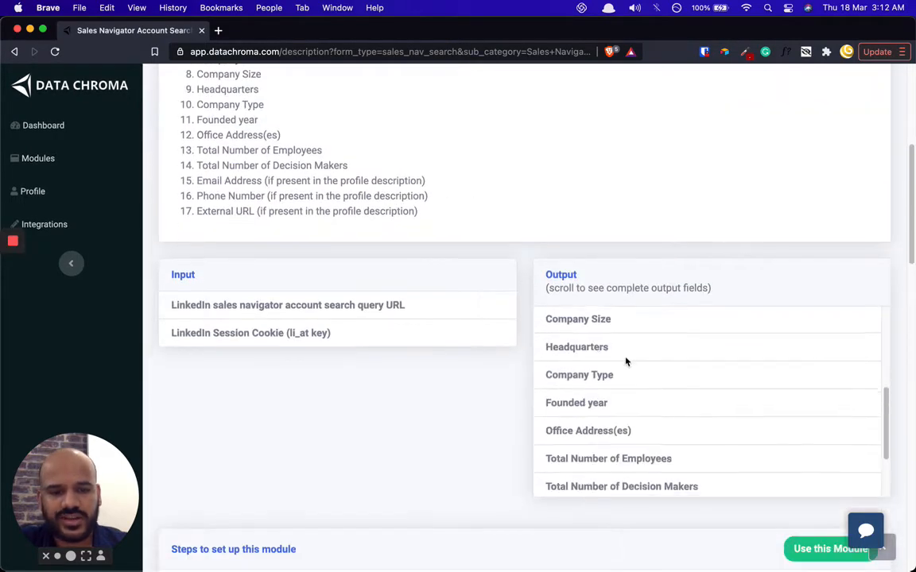
scroll(587, 389, up, 3)
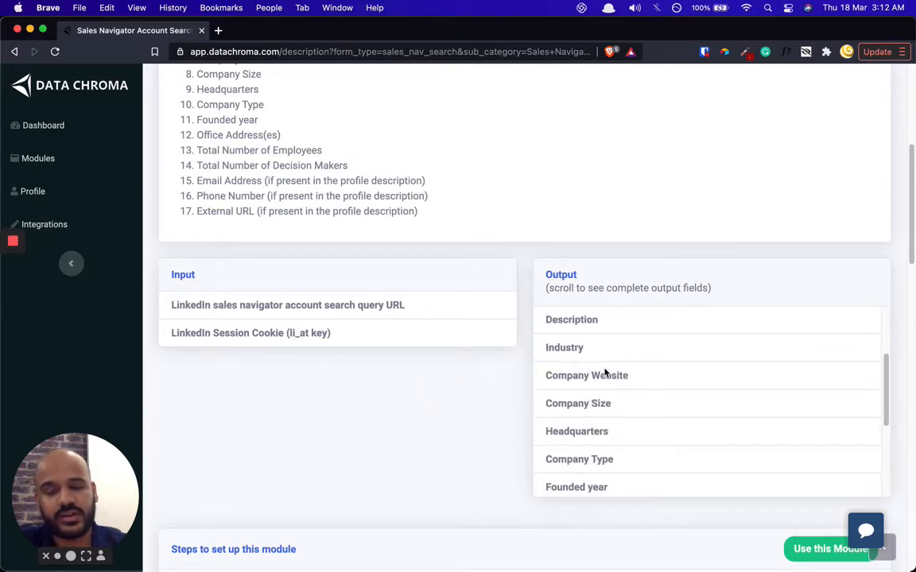
scroll(422, 373, down, 5)
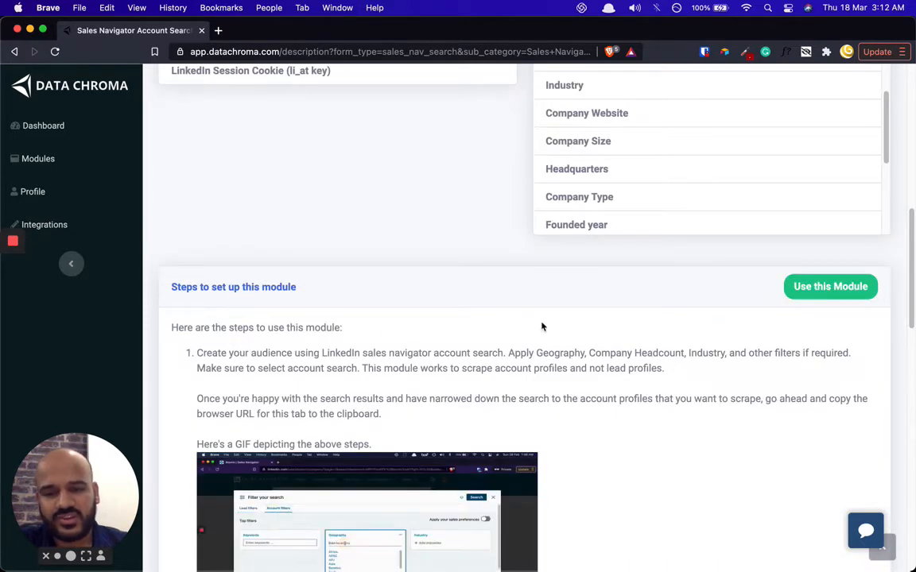
scroll(543, 323, down, 1)
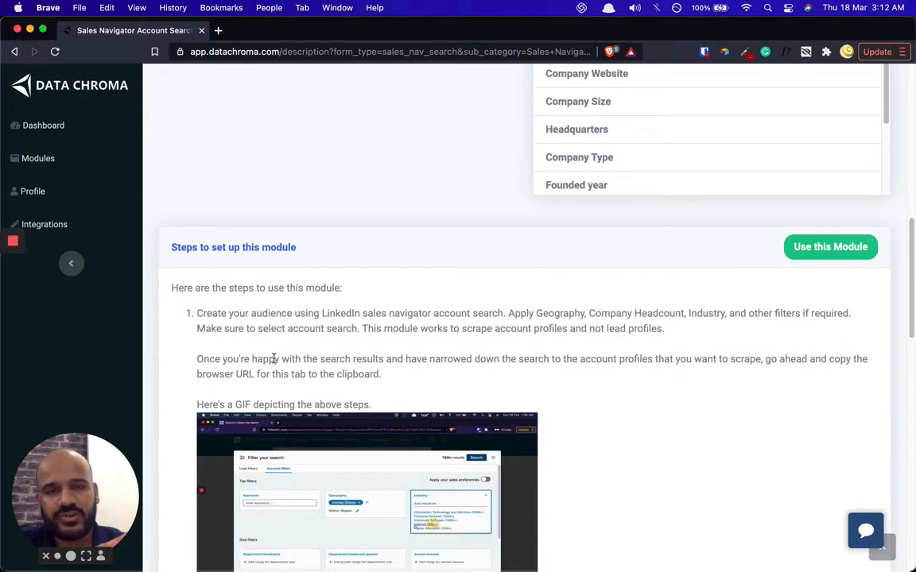
scroll(317, 347, down, 20)
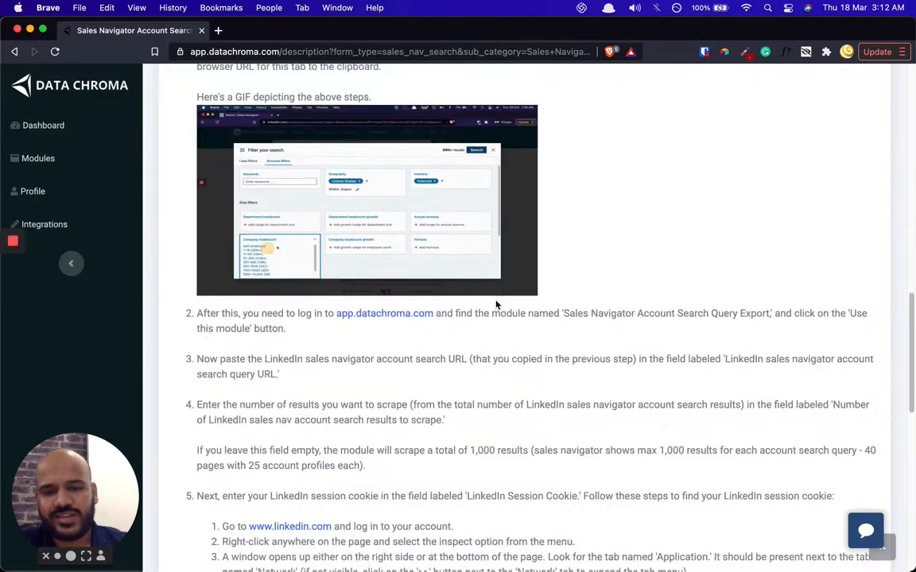
scroll(351, 369, down, 1)
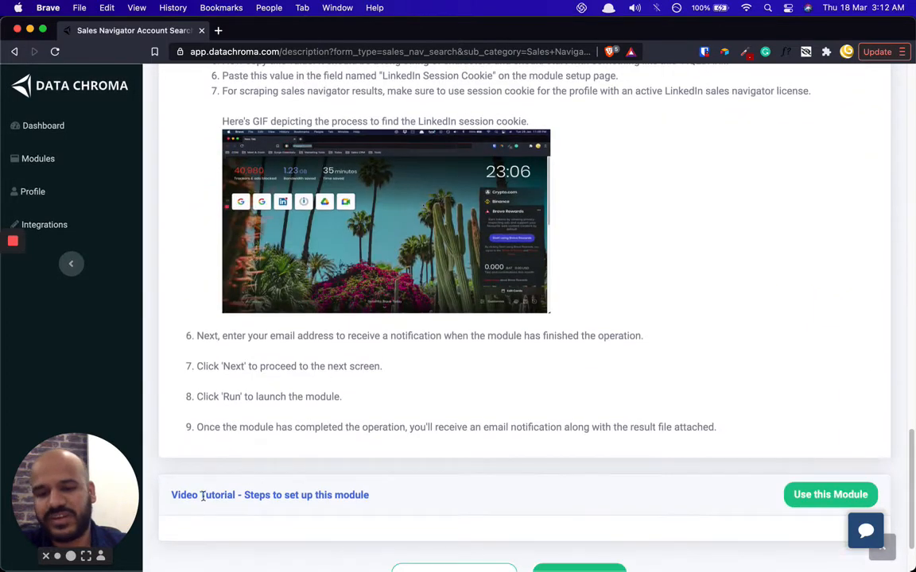
drag(189, 493, 232, 495)
click(272, 489)
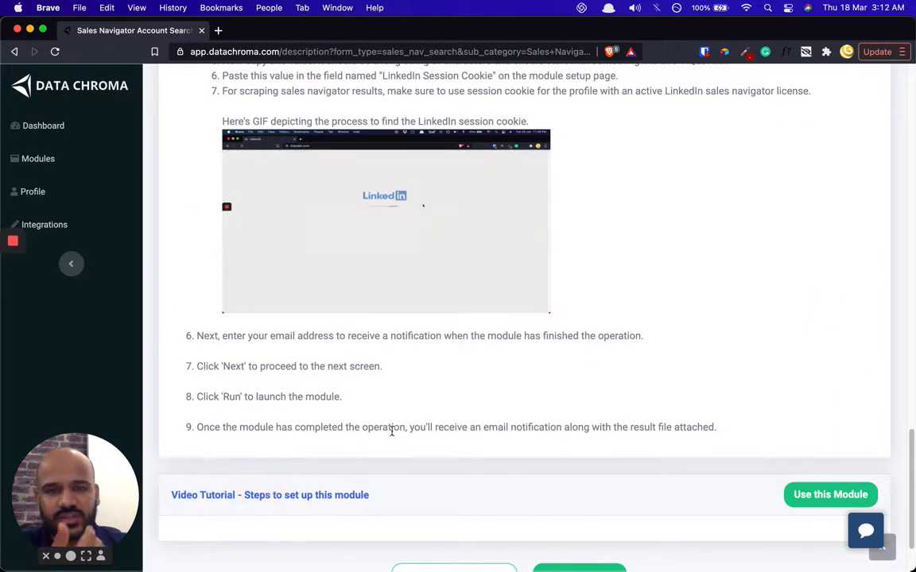
scroll(390, 429, down, 1)
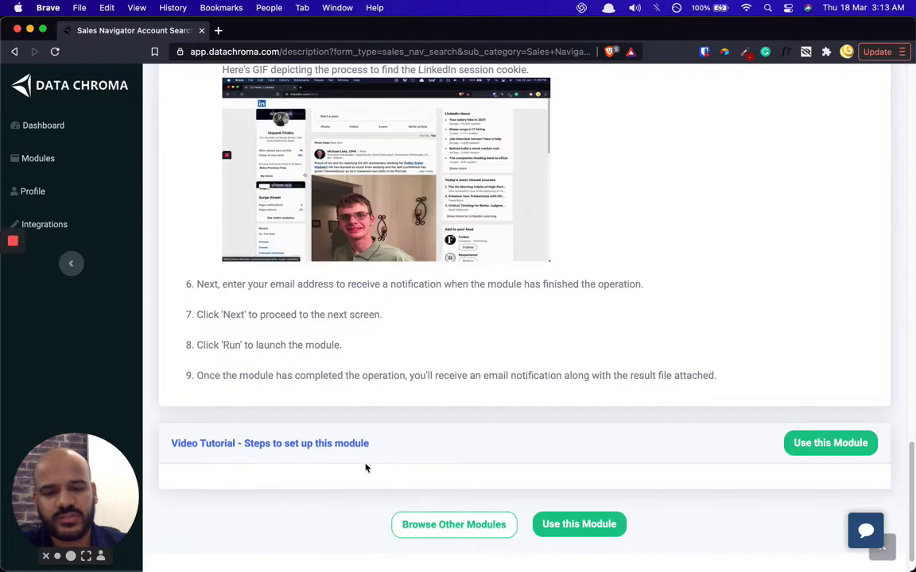
scroll(565, 279, up, 15)
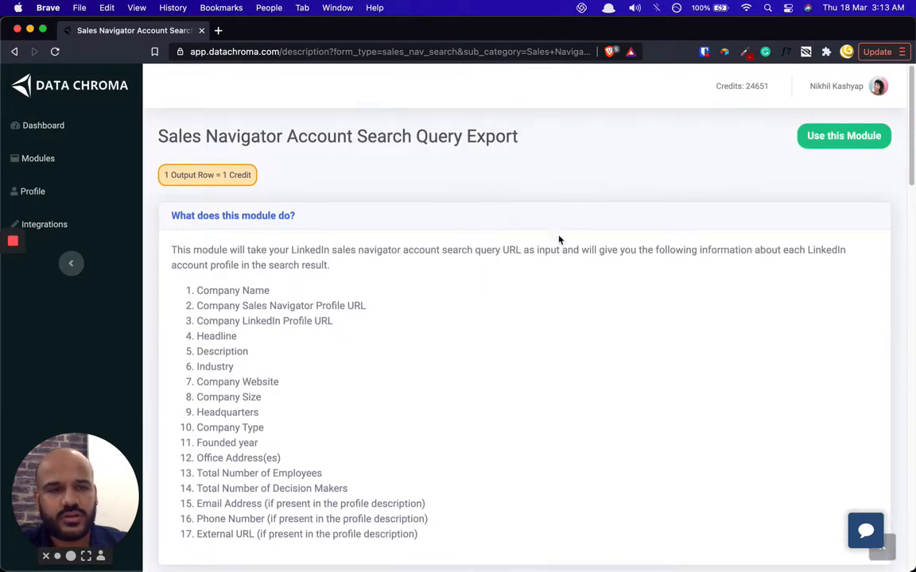
- Open the Sales Navigator export configuration form via 'Use this Module' and highlight the session cookie label
click(828, 138)
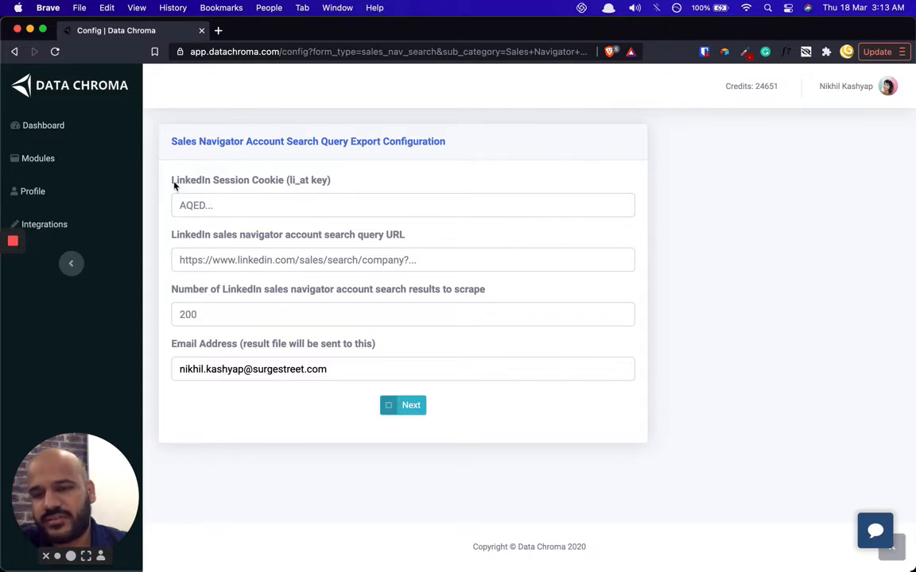
drag(172, 180, 332, 181)
click(338, 181)
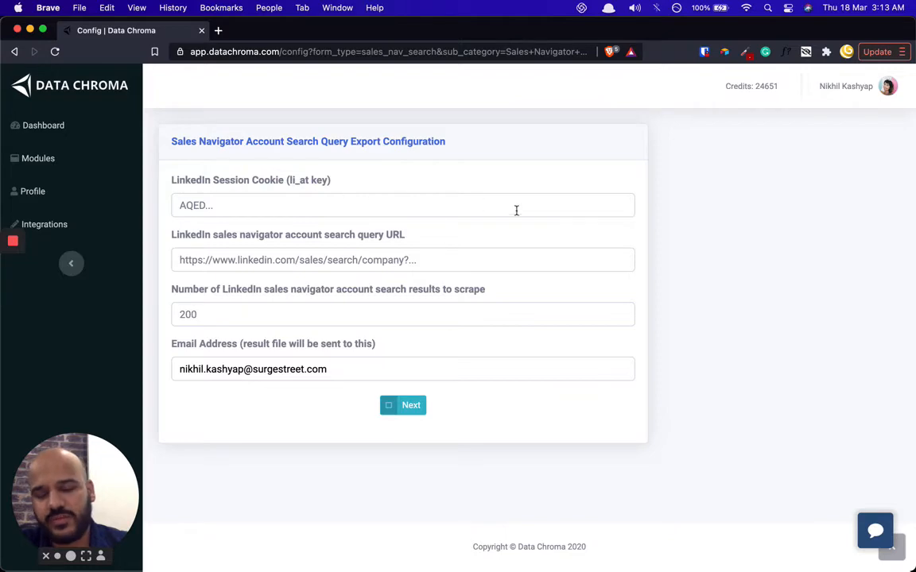
- Load linkedin.com in a new browser tab
key(super+t)
text(L)
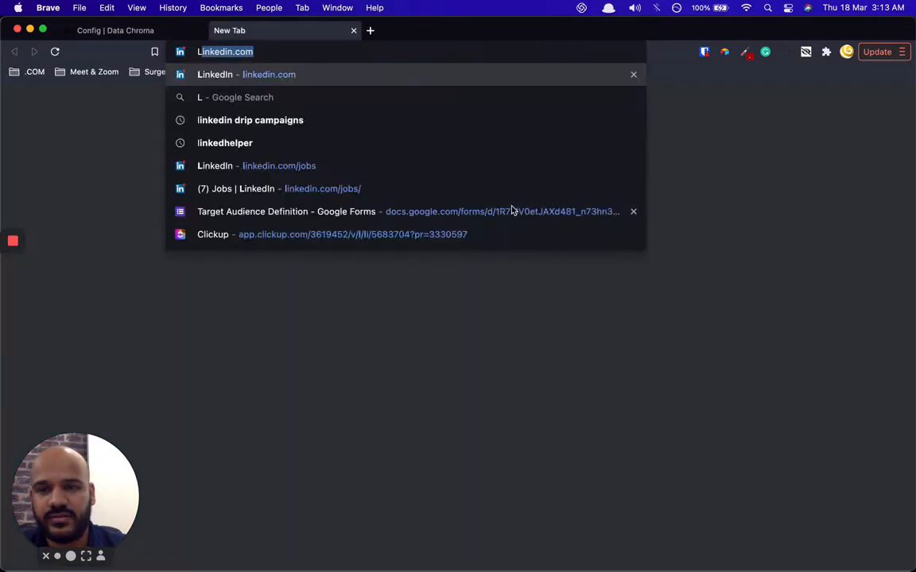
text(NK)
key(BackSpace)
key(BackSpace)
key(BackSpace)
text(link)
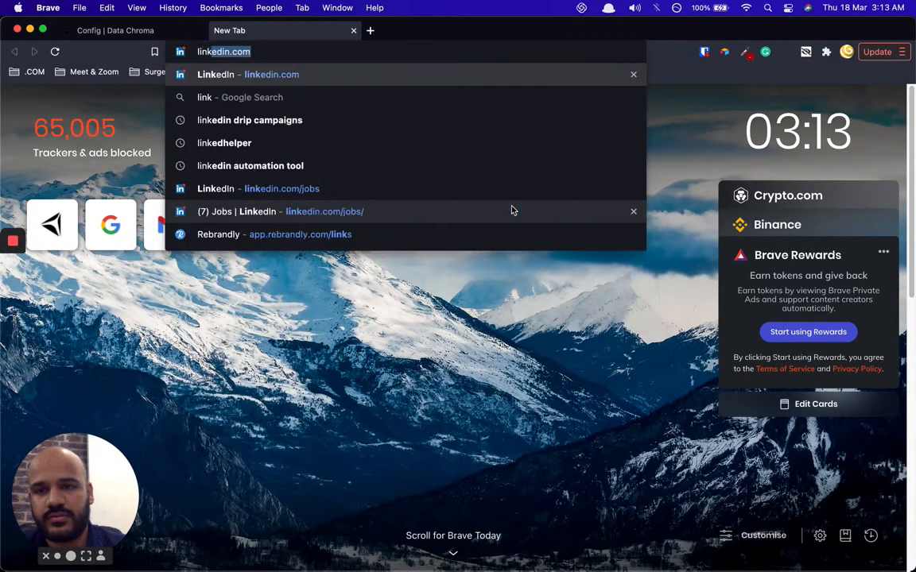
key(Return)
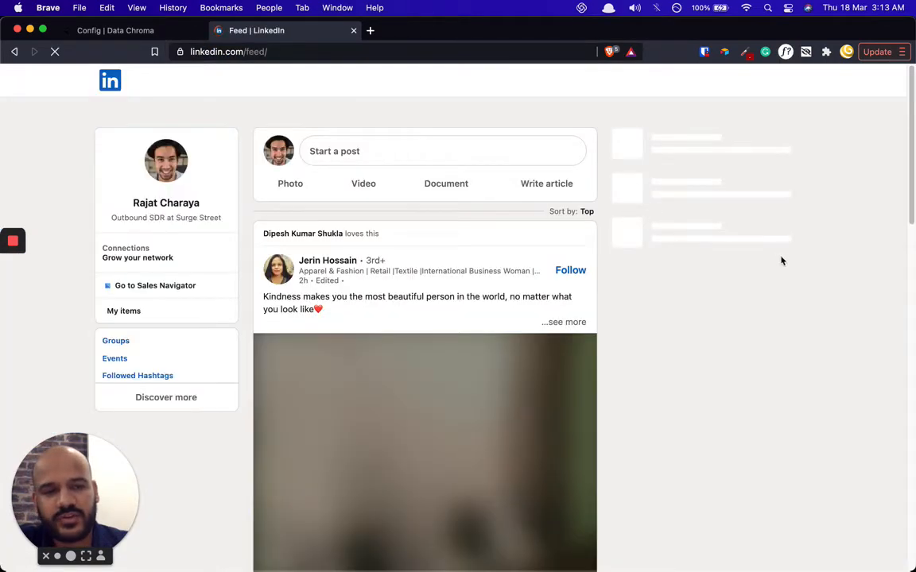
- Inspect the page and show the li_at cookie value under Application > Cookies > linkedin.com
right_click(846, 298)
mouse_move(826, 406)
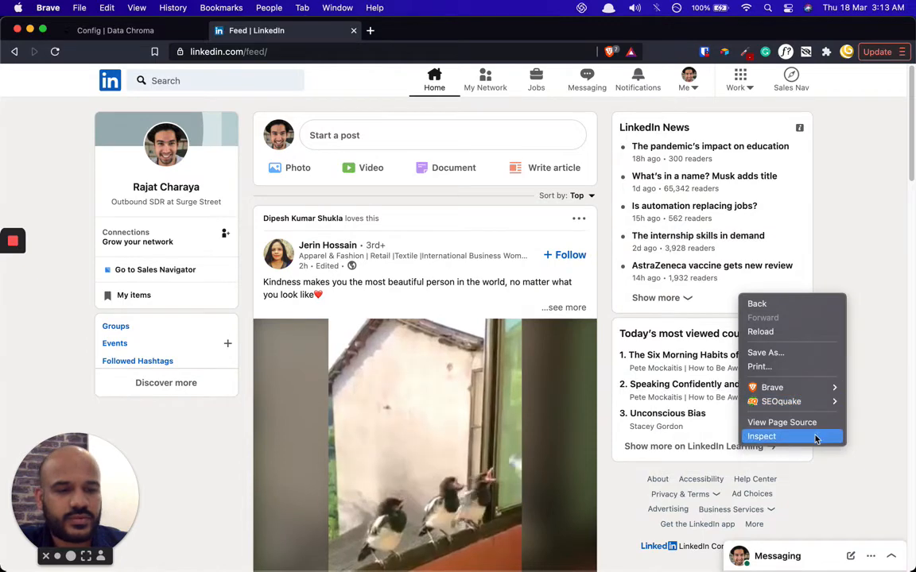
click(820, 436)
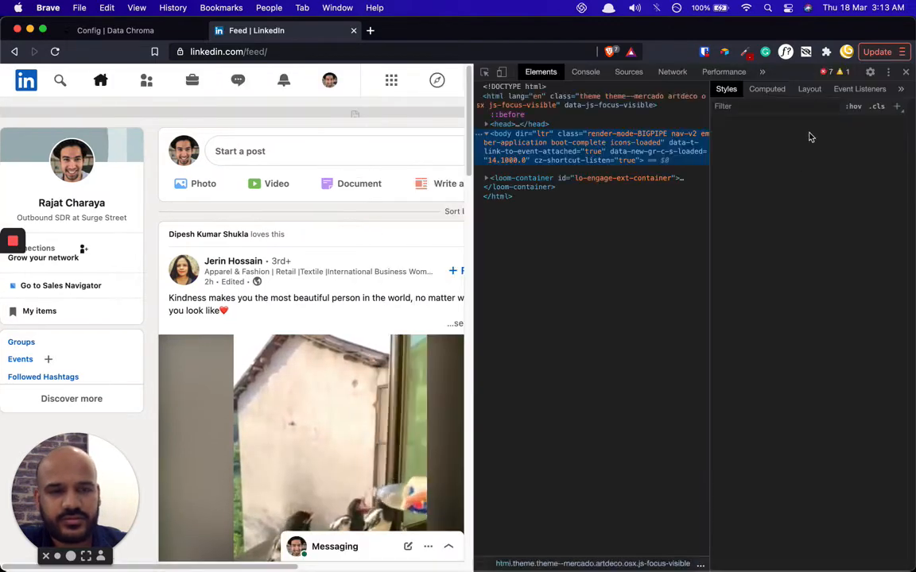
click(761, 72)
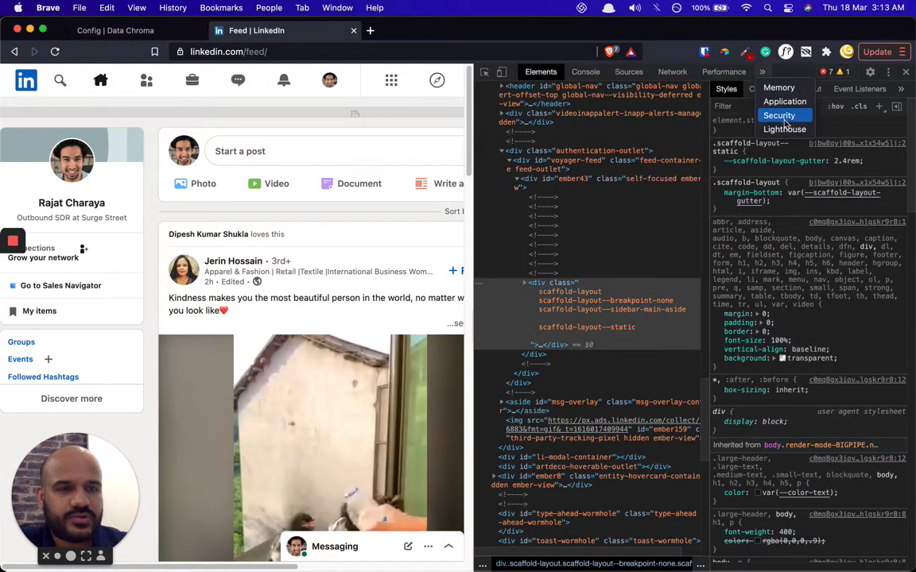
click(784, 102)
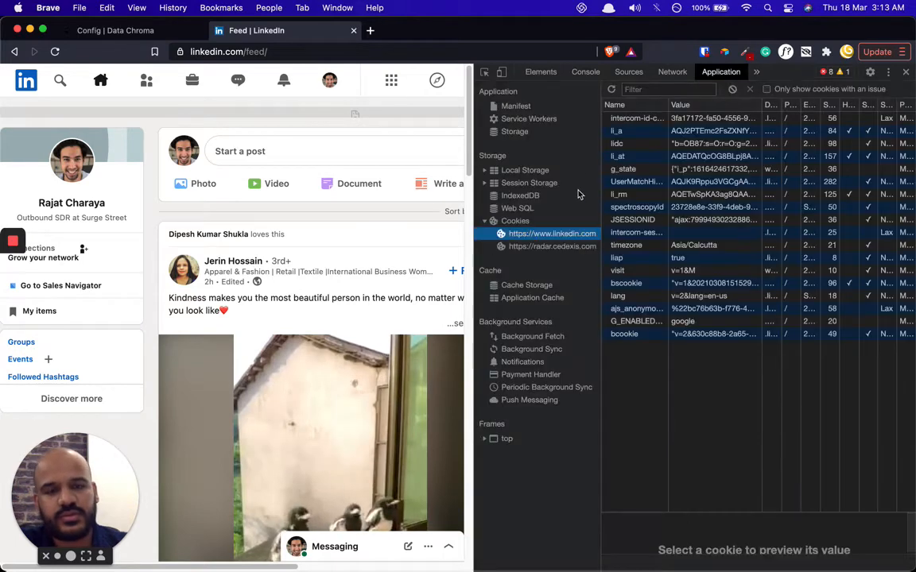
click(539, 223)
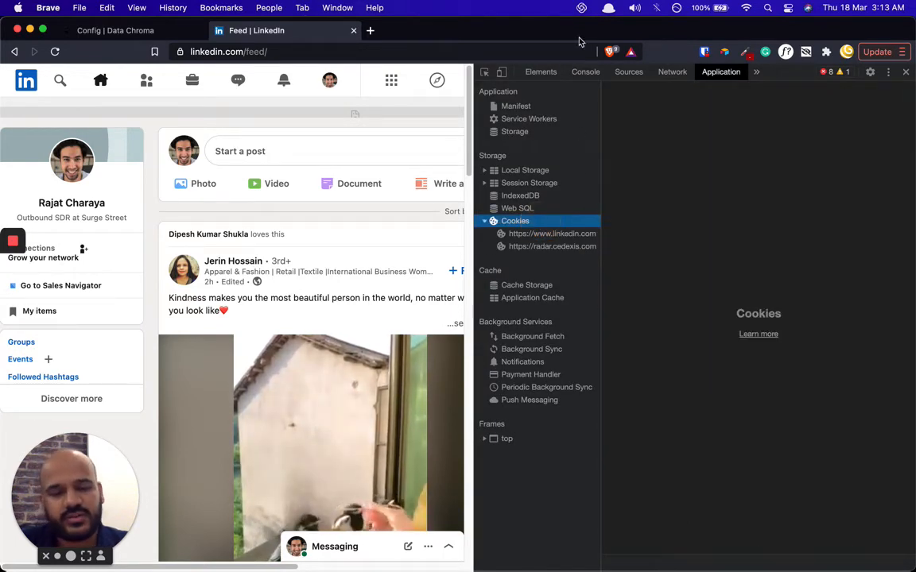
click(572, 234)
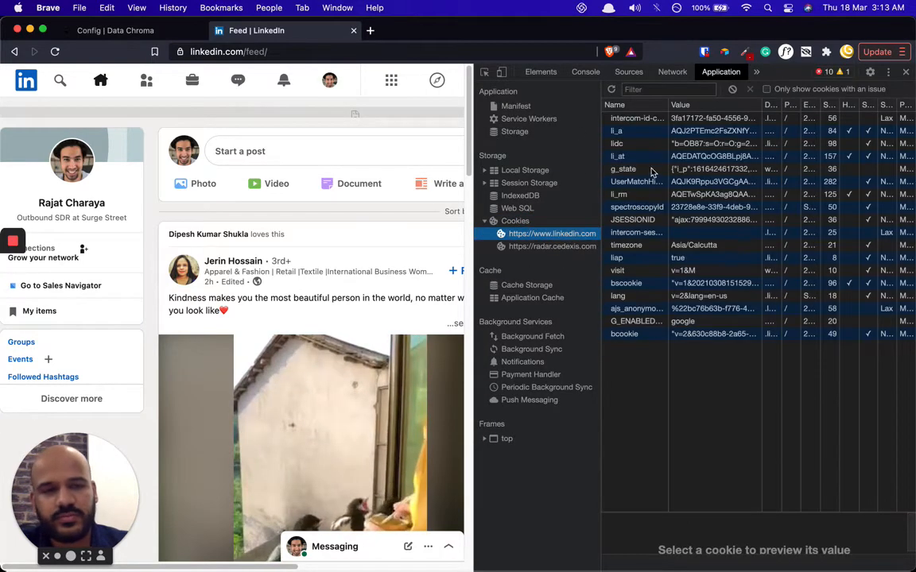
click(625, 157)
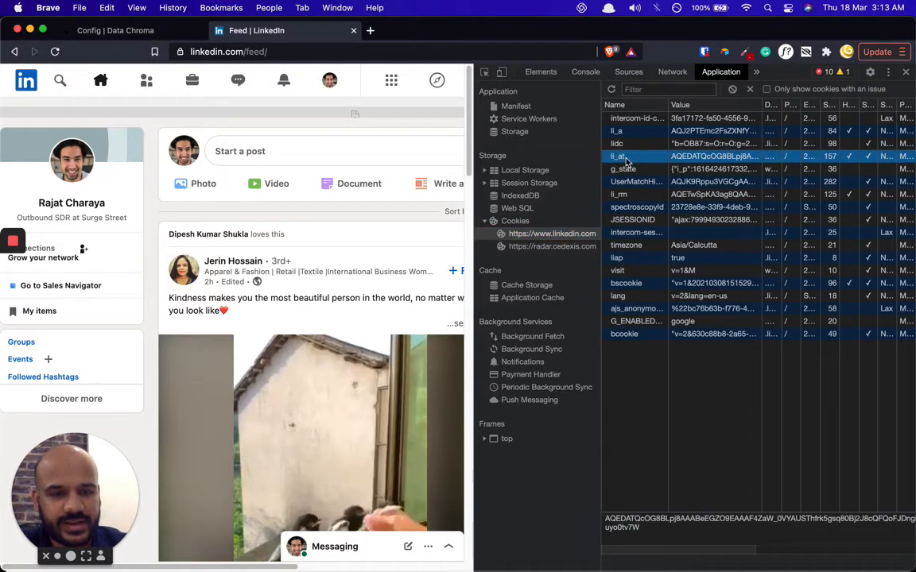
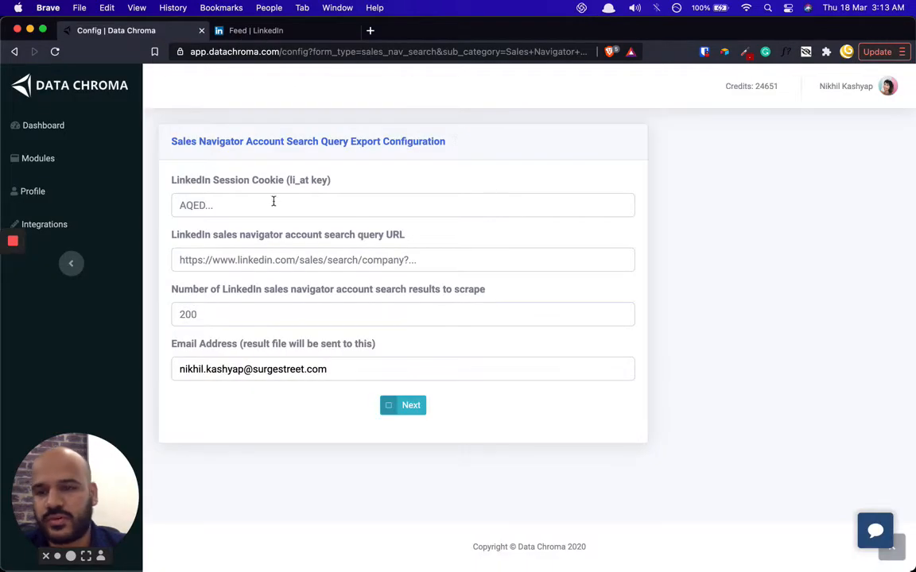
- Paste the li_at value into the LinkedIn Session Cookie field, then return to the LinkedIn tab
click(273, 201)
key(super+v)
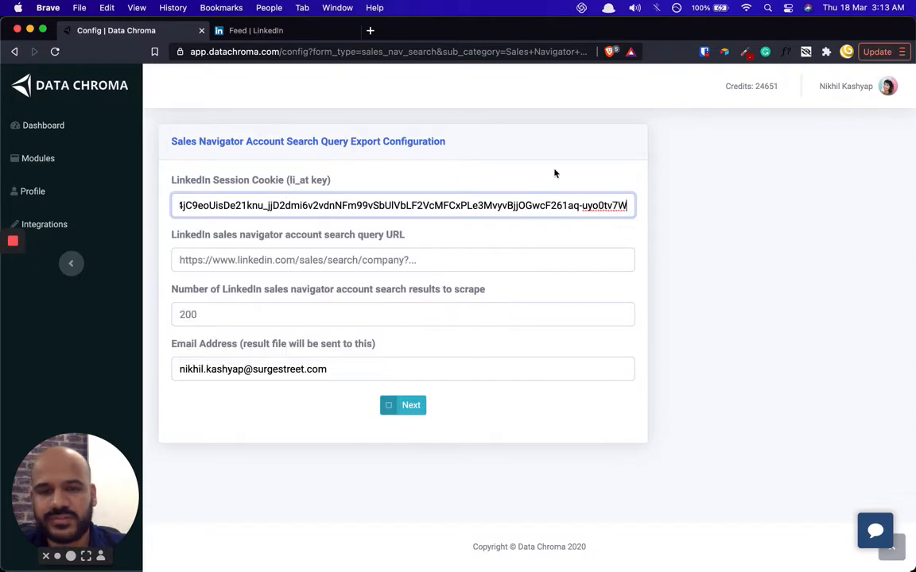
click(694, 199)
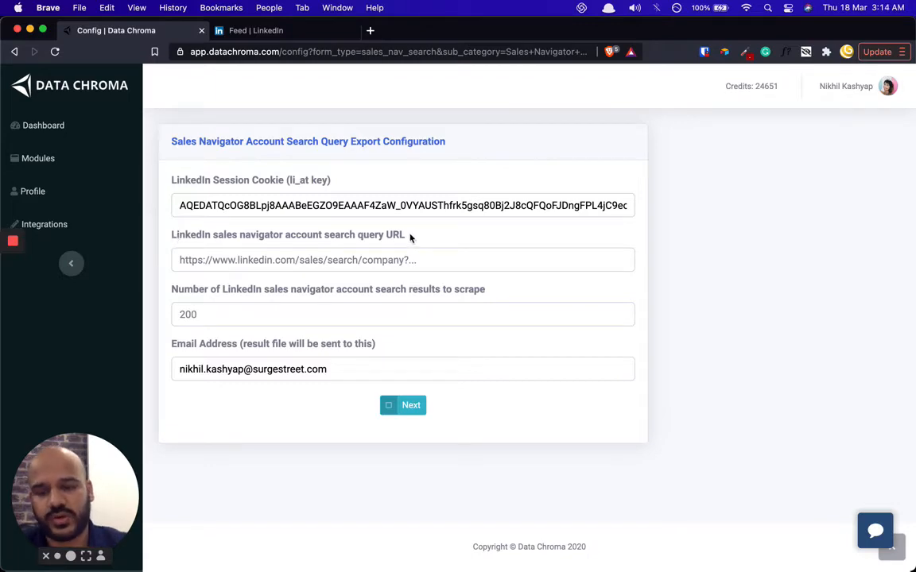
key(ctrl+Tab)
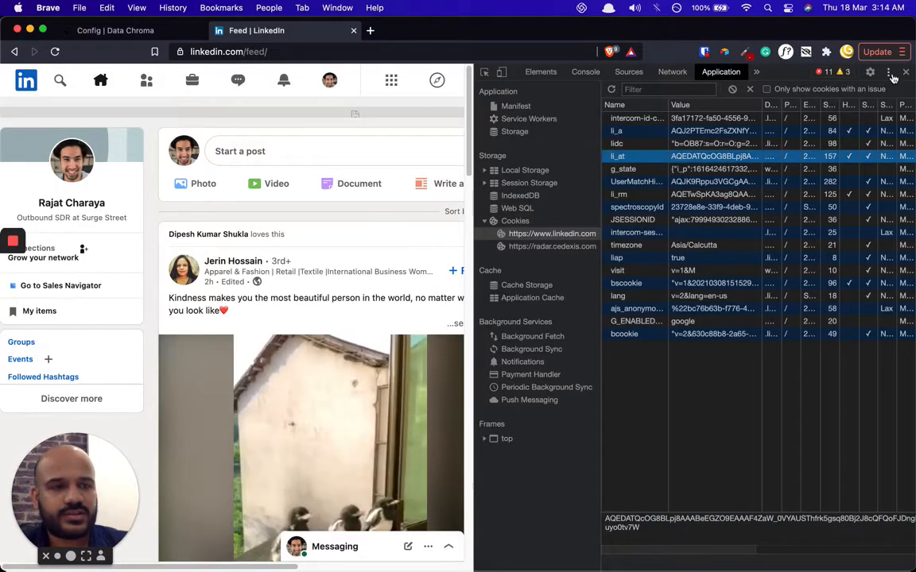
click(905, 72)
- Open Sales Navigator, close the LinkedIn feed tab, and bring up All filters
click(791, 81)
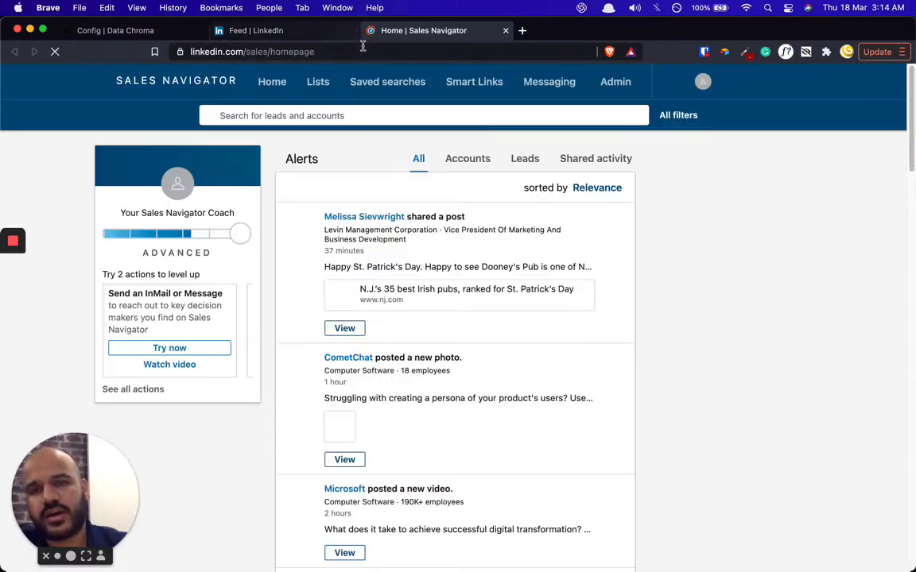
click(355, 31)
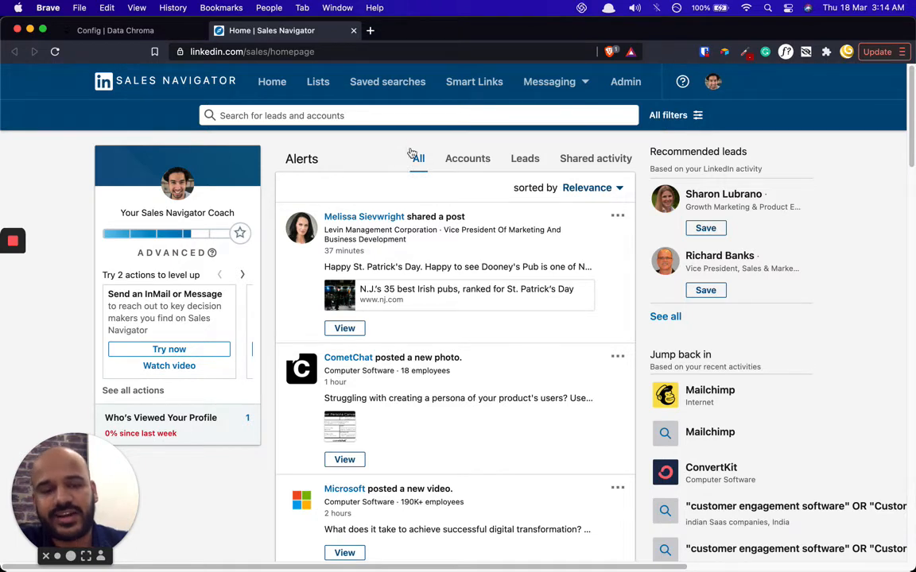
click(672, 117)
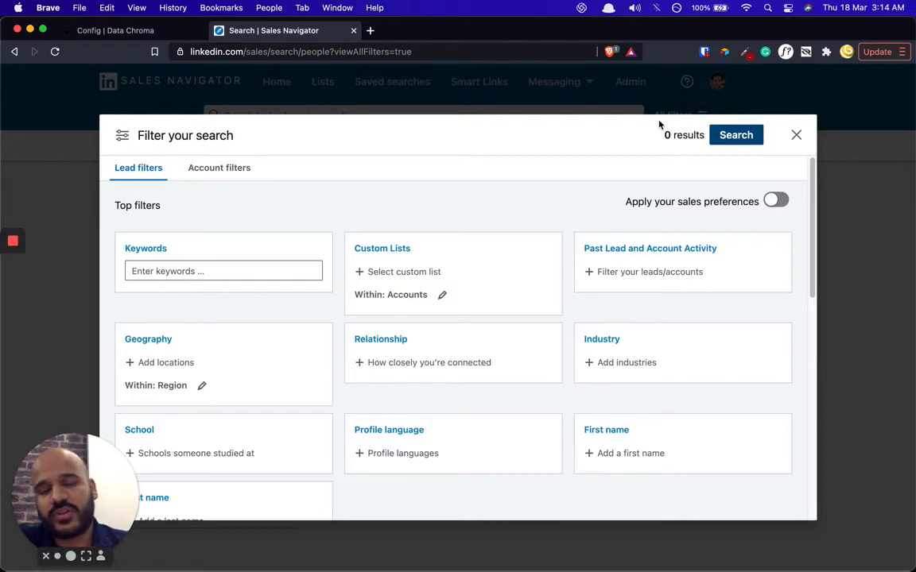
- Switch to Account filters and open the Geography location list
click(216, 169)
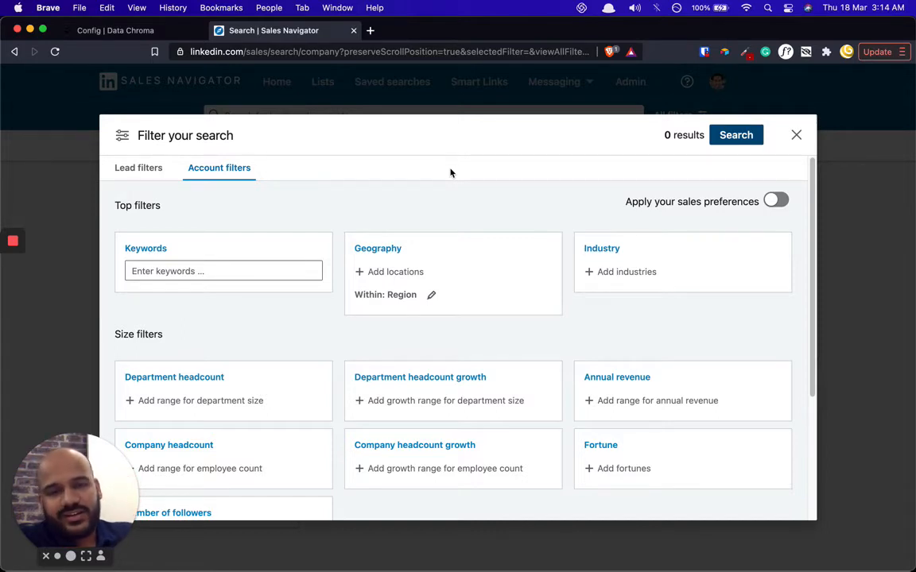
click(311, 191)
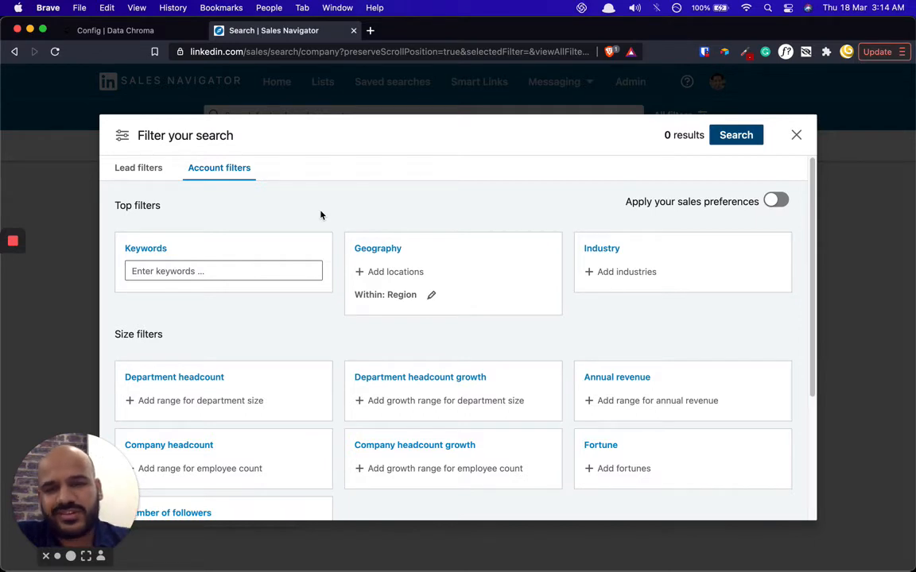
click(389, 272)
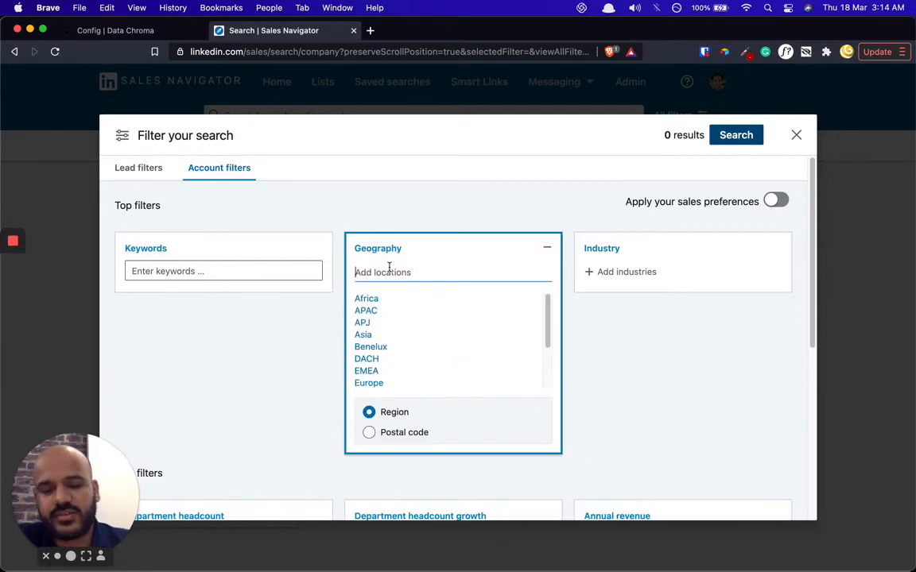
- Add United States as the Geography and Computer Software as the Industry
text(united states)
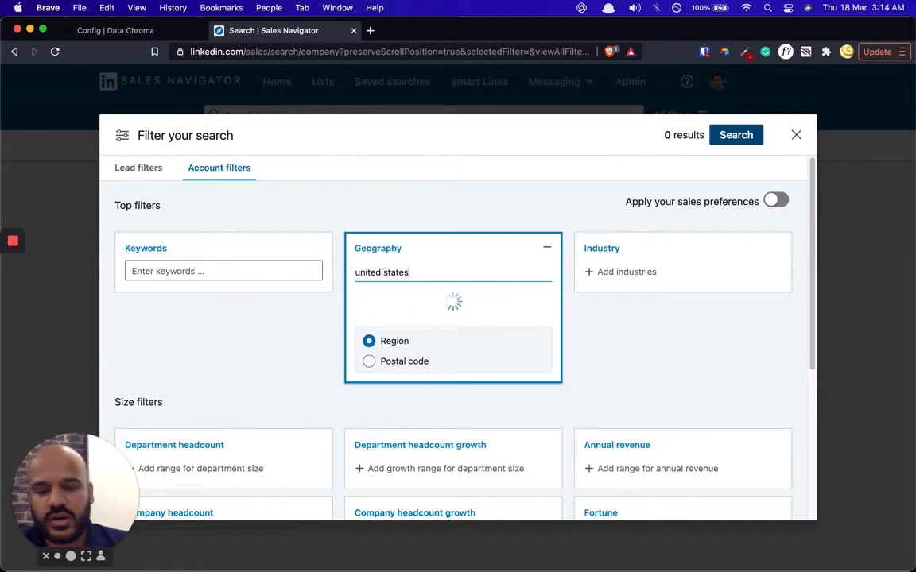
click(385, 301)
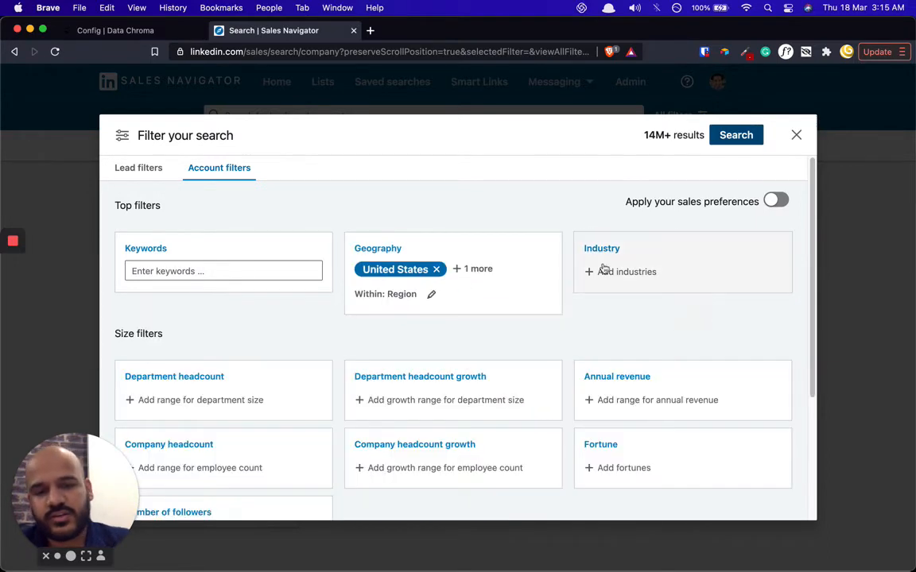
click(632, 275)
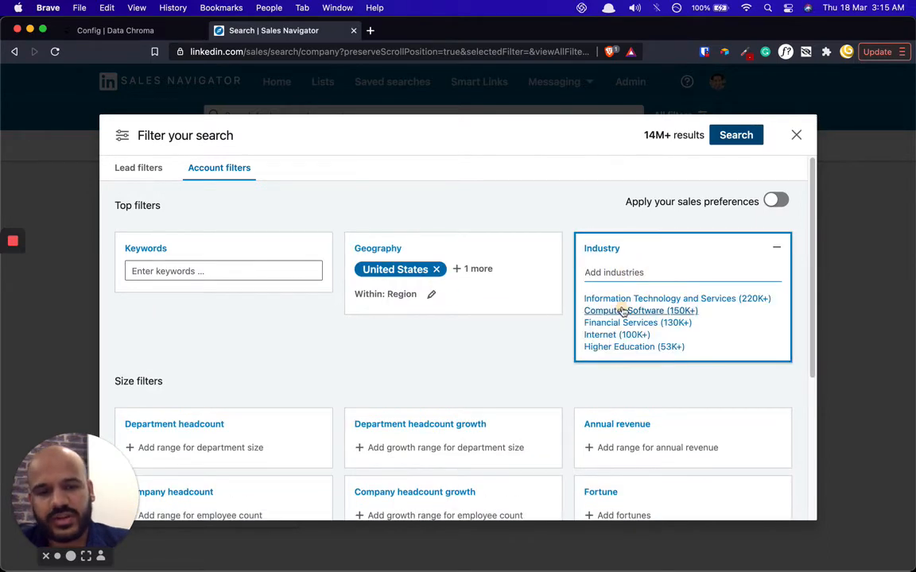
click(622, 311)
- Limit company headcount to 11-50 employees
click(521, 235)
click(531, 211)
scroll(410, 242, down, 3)
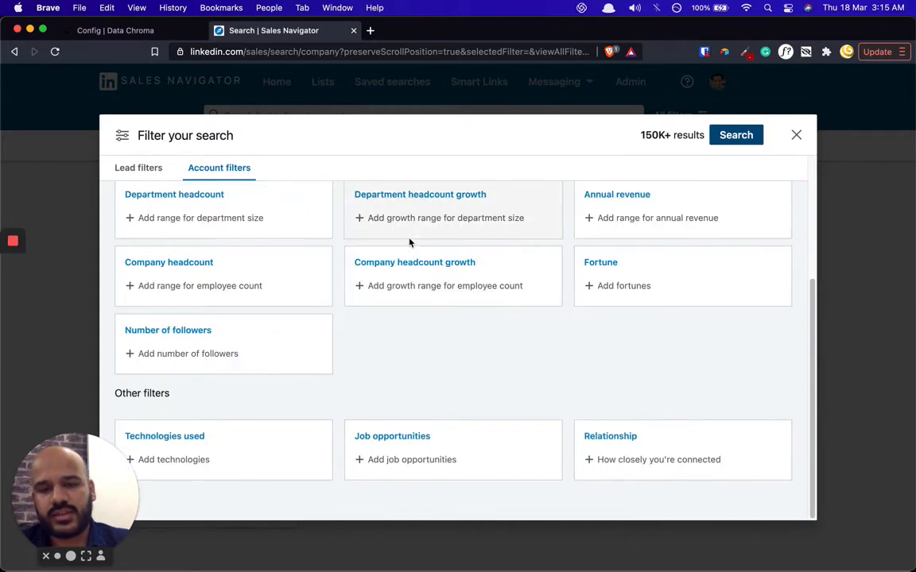
click(238, 296)
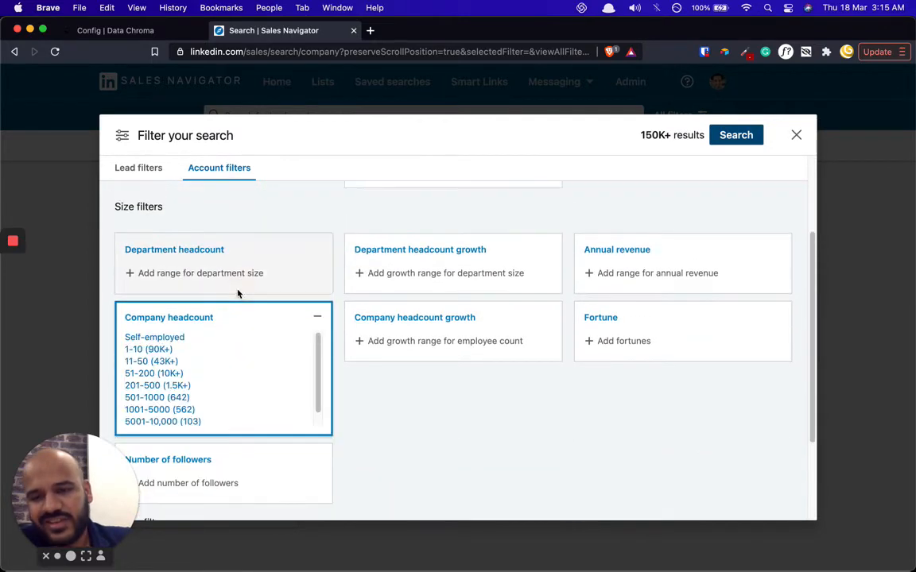
click(169, 363)
click(442, 415)
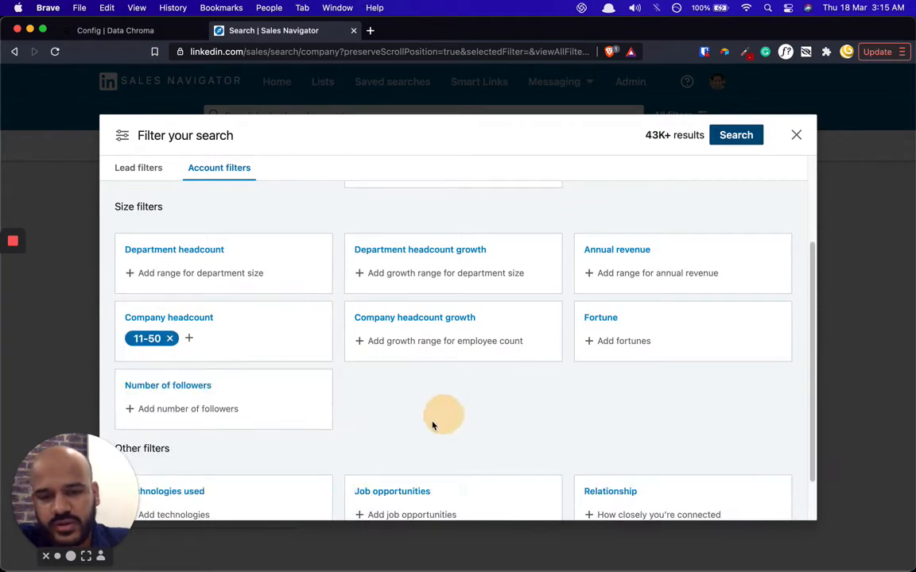
- Set annual revenue to $5–15 million and run the account search
click(619, 282)
scroll(627, 347, up, 1)
click(625, 350)
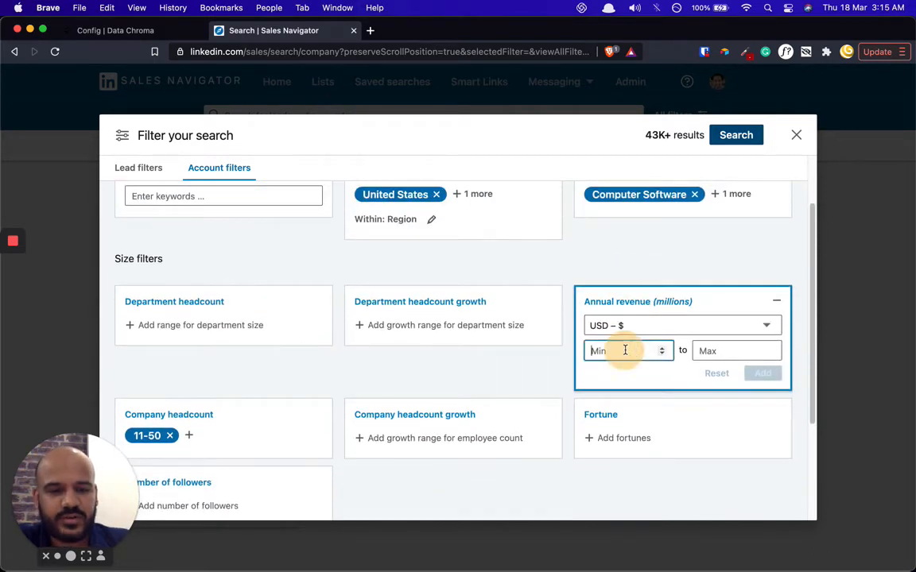
text(5)
key(Tab)
text(15)
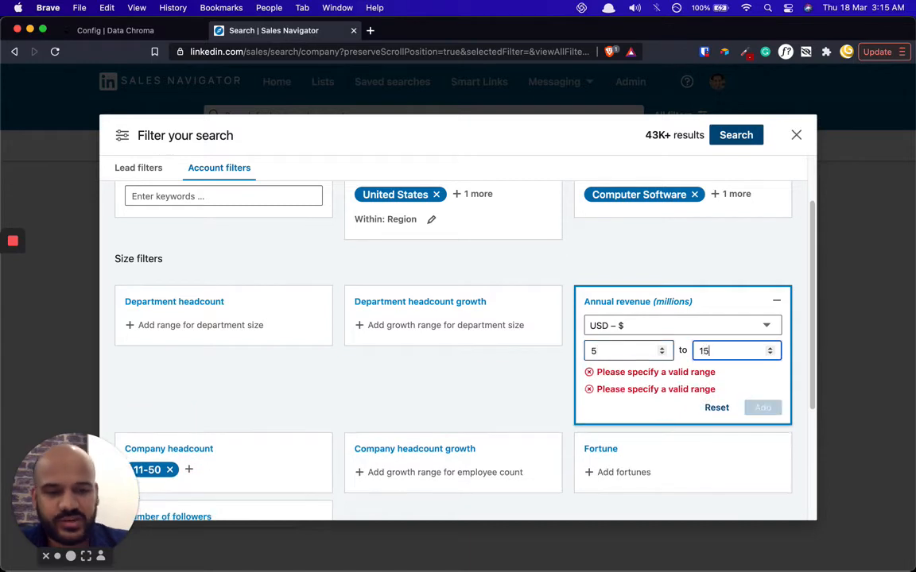
click(761, 389)
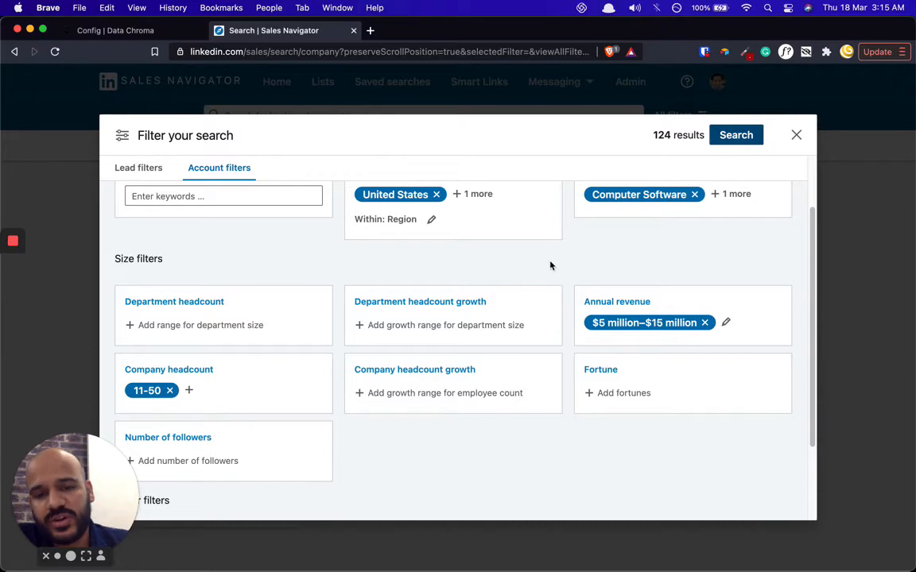
scroll(567, 272, up, 3)
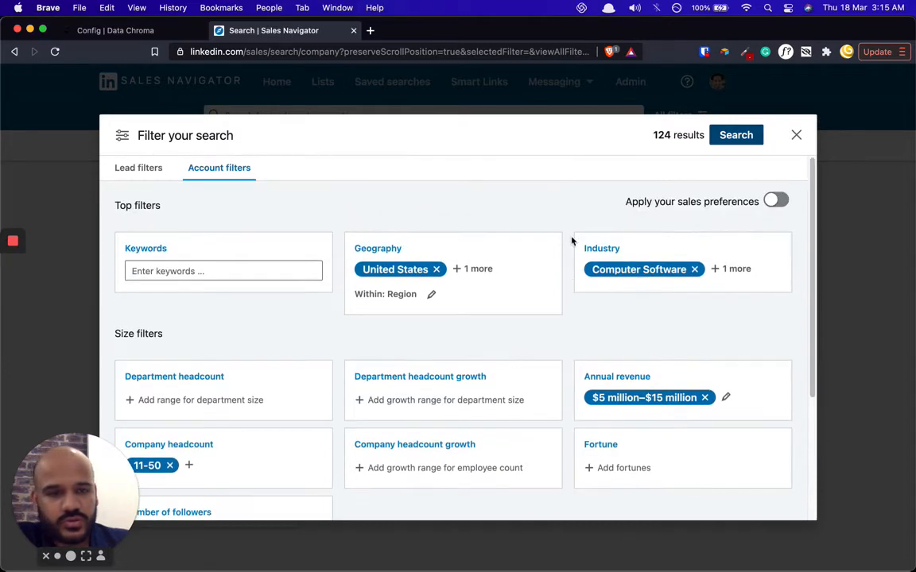
click(729, 137)
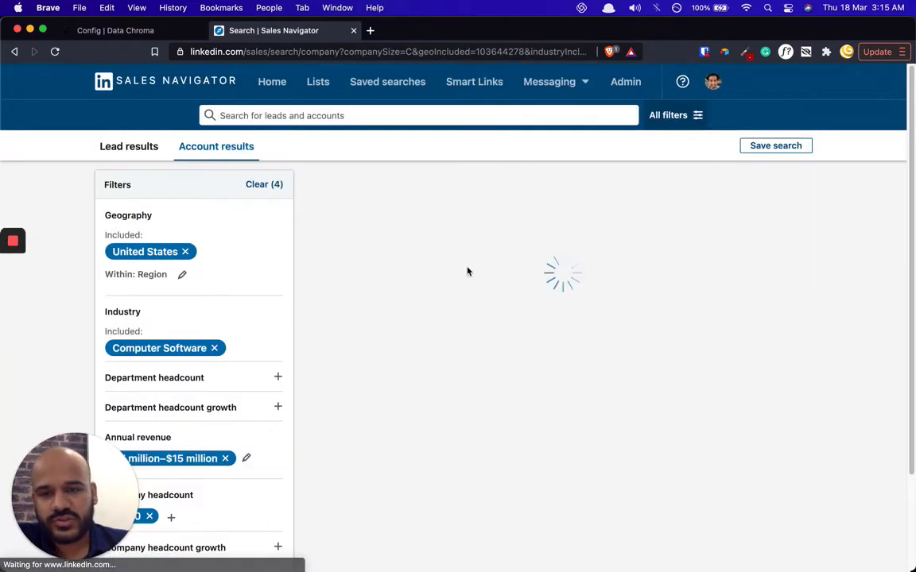
- Review the 124 account results, copy the search URL, and return to Data Chroma
scroll(456, 342, down, 5)
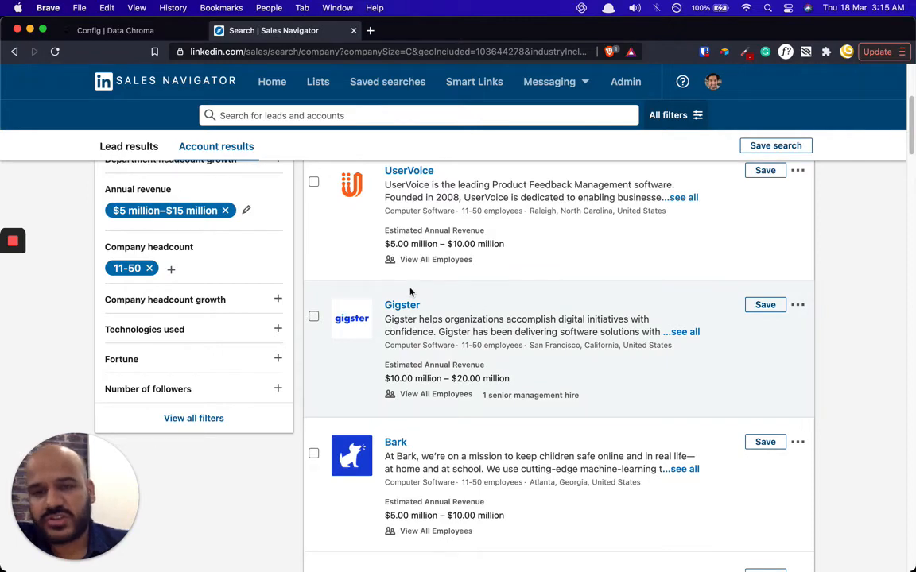
scroll(541, 403, down, 5)
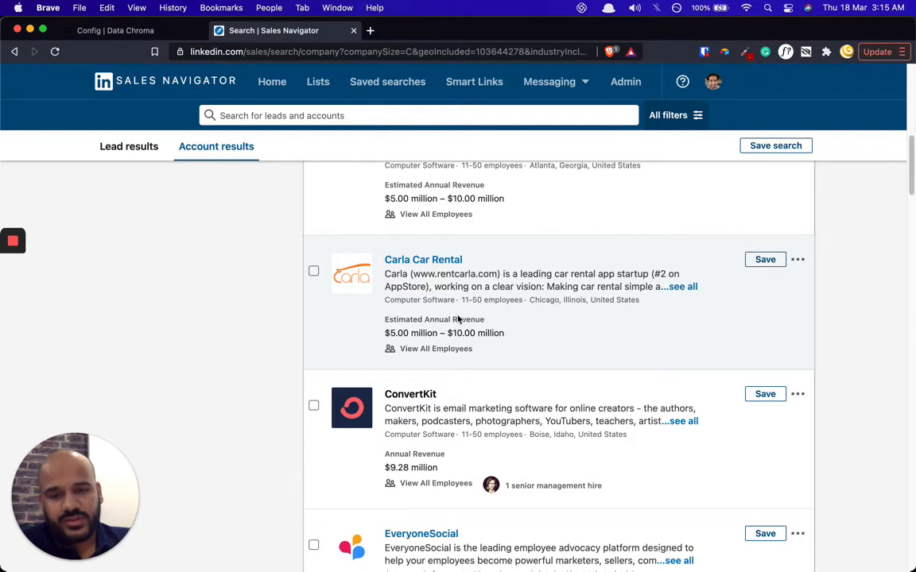
scroll(406, 294, up, 10)
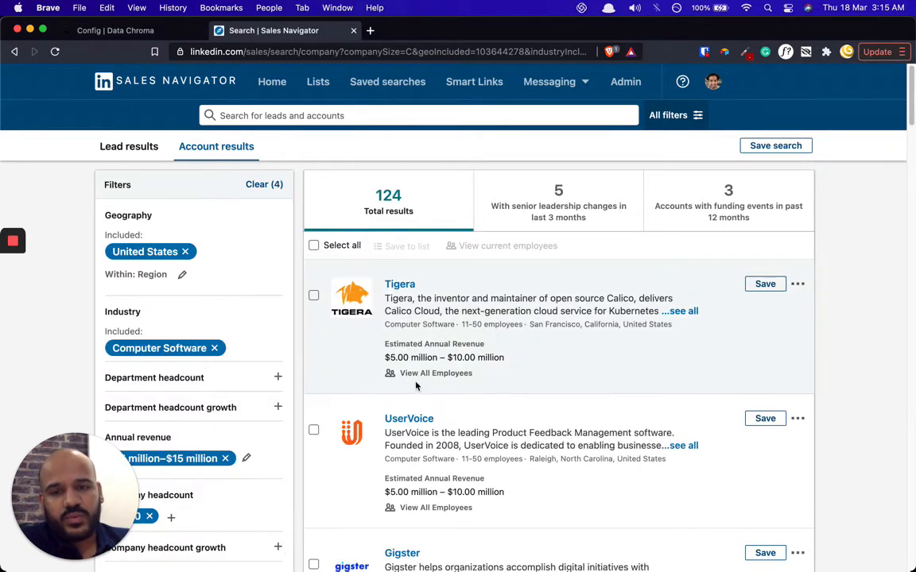
click(361, 53)
key(super+a)
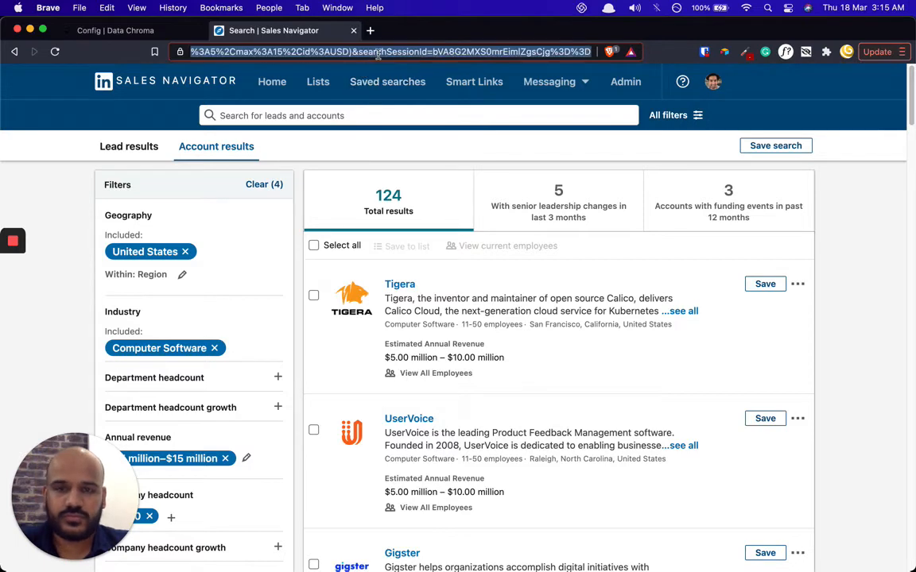
right_click(343, 53)
click(400, 137)
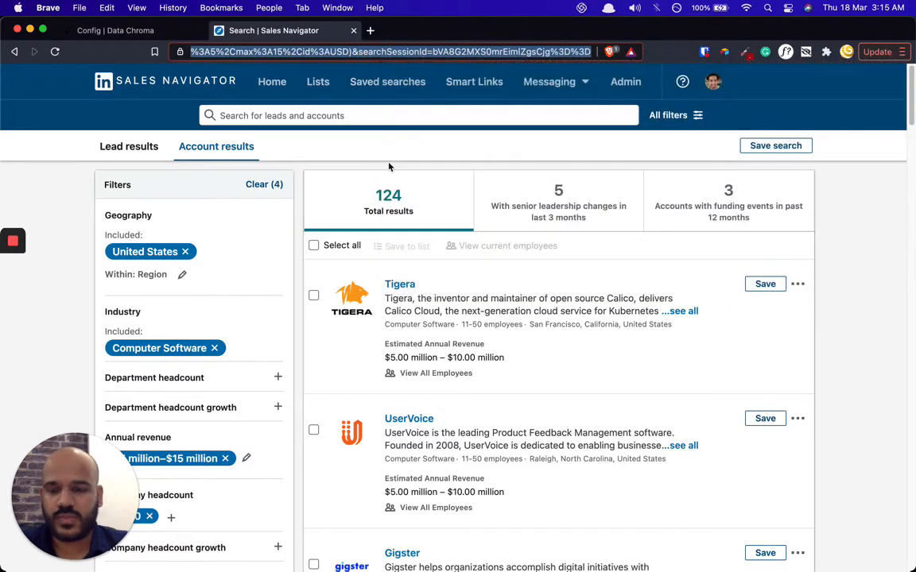
key(ctrl+shift+Tab)
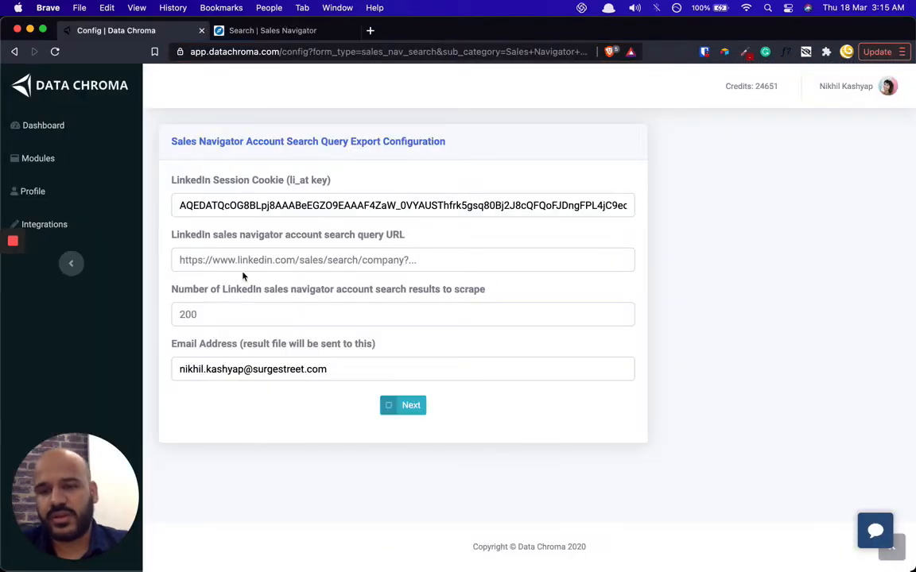
- Paste the Sales Navigator search URL into the query field, then return to the account results
click(264, 260)
key(super+v)
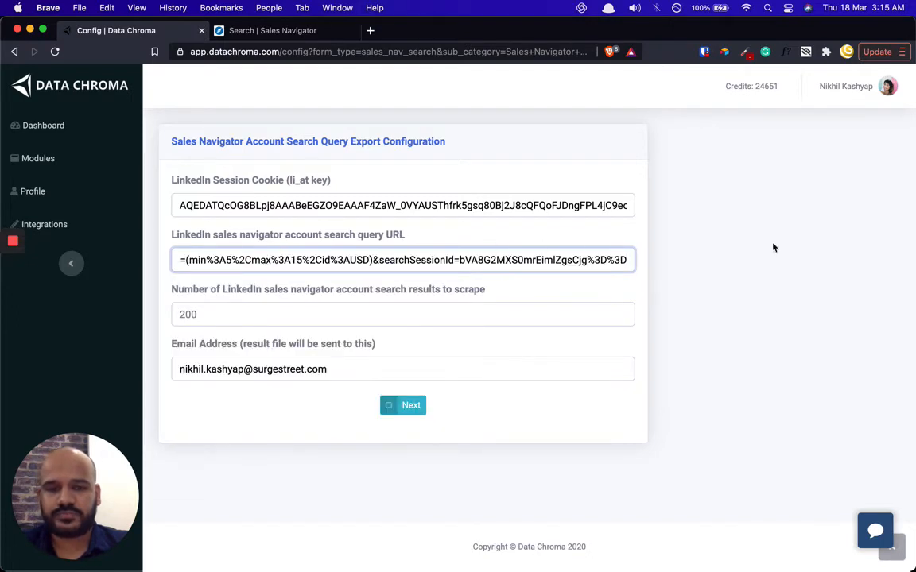
click(347, 302)
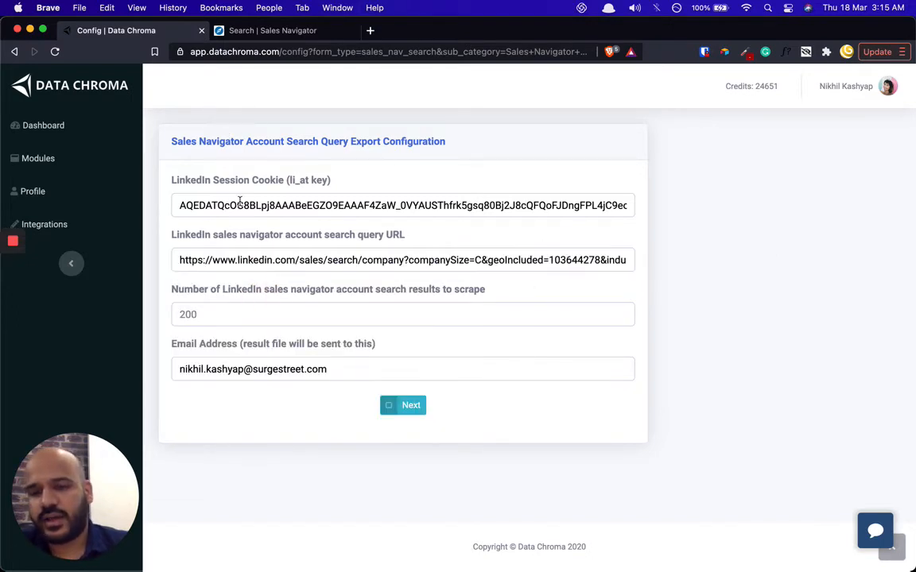
drag(175, 291, 539, 302)
click(537, 296)
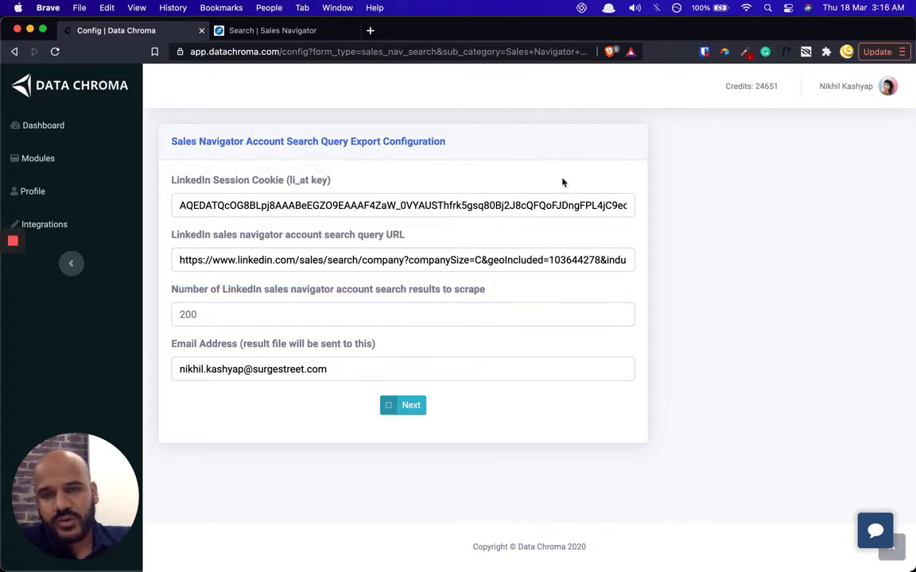
click(262, 30)
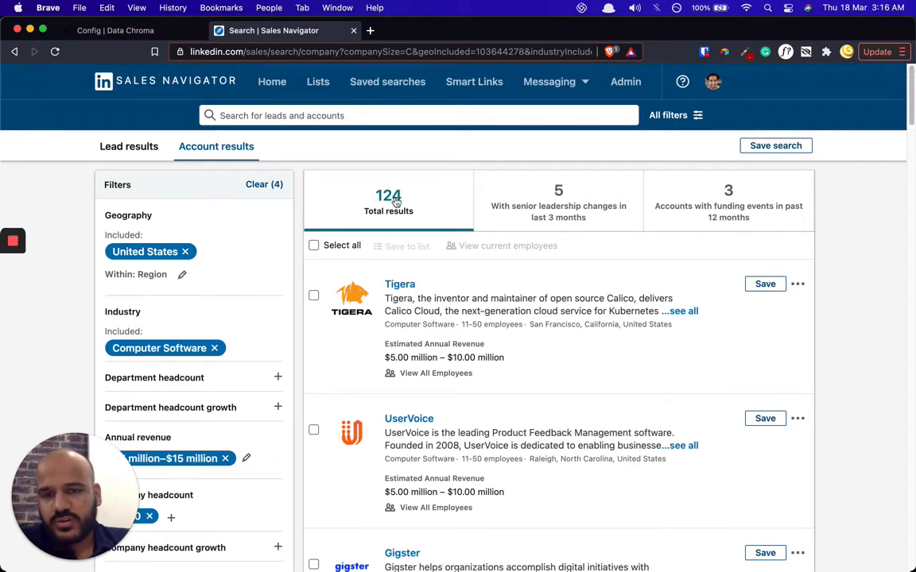
drag(102, 515, 884, 538)
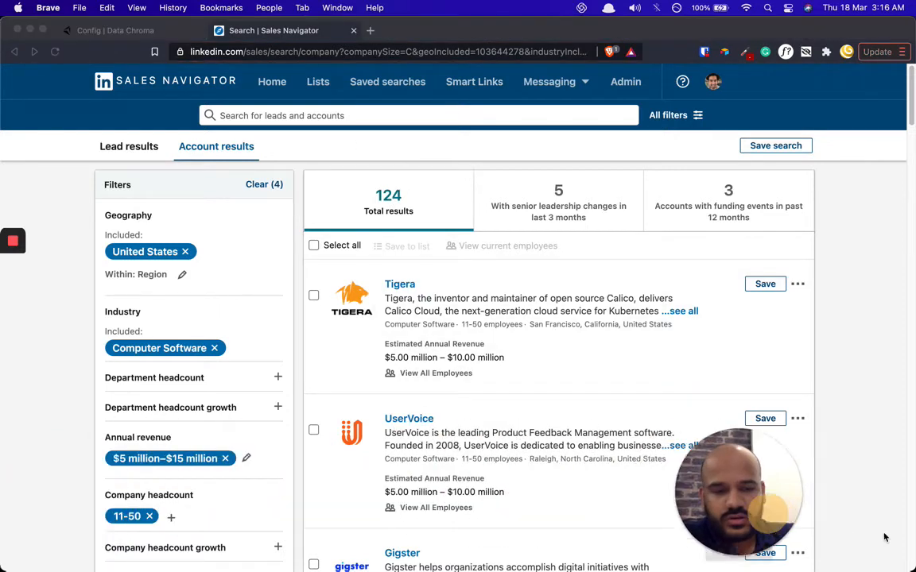
scroll(224, 322, down, 1)
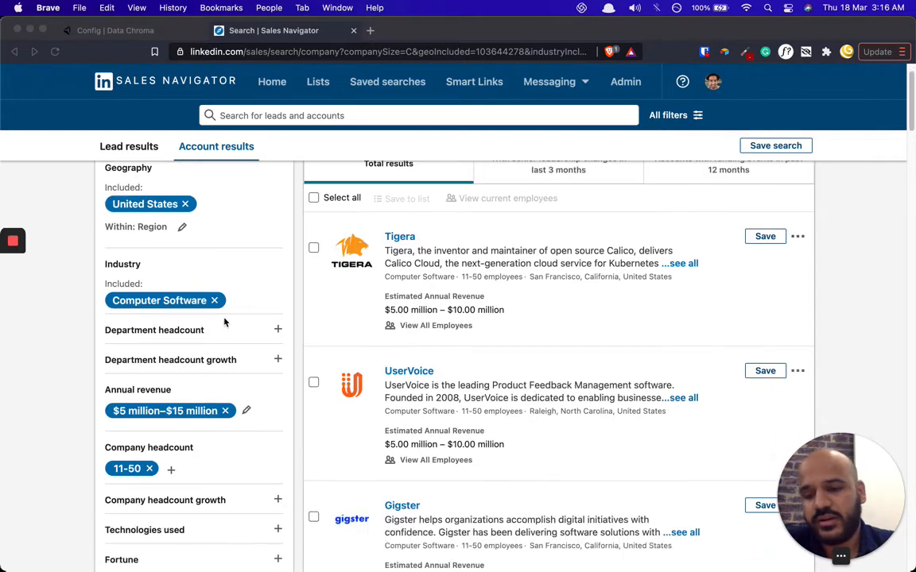
scroll(224, 322, down, 3)
scroll(214, 310, up, 4)
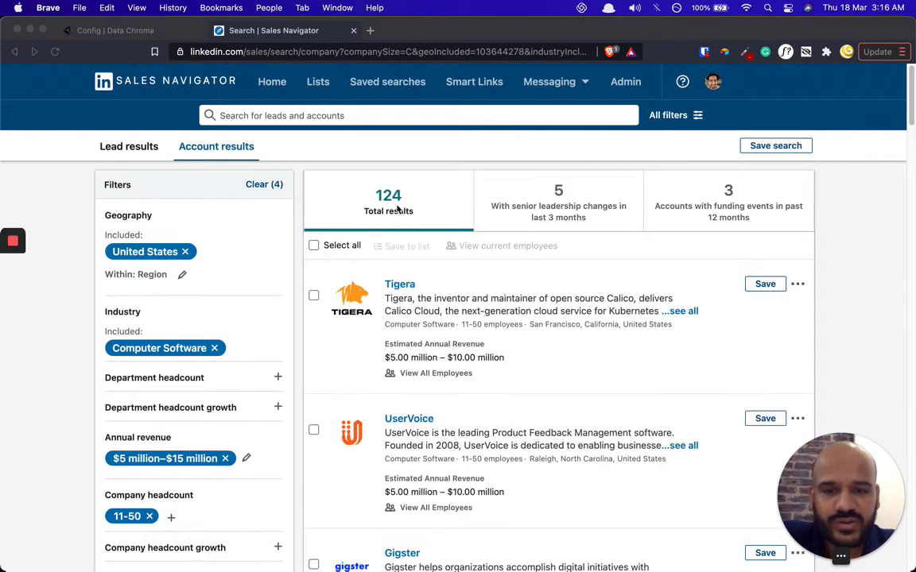
click(423, 164)
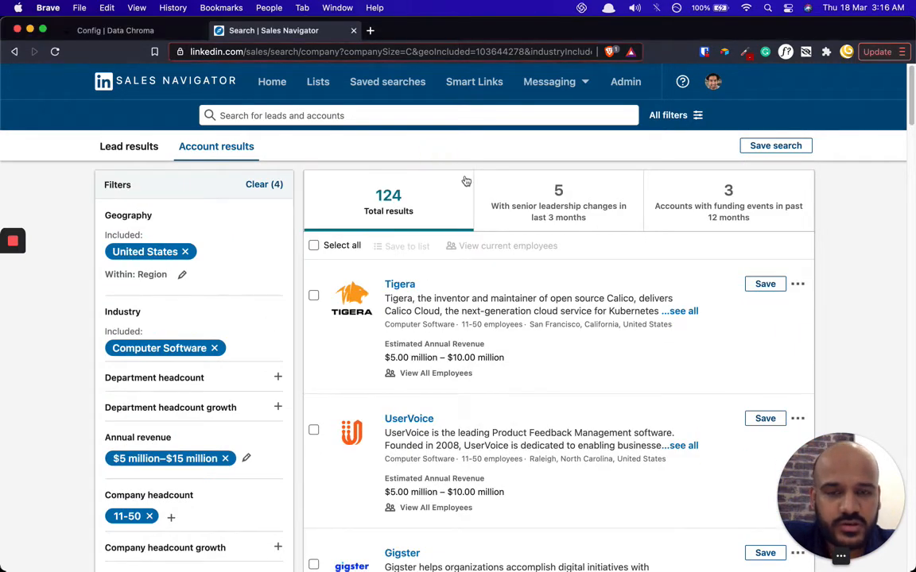
click(159, 32)
click(223, 313)
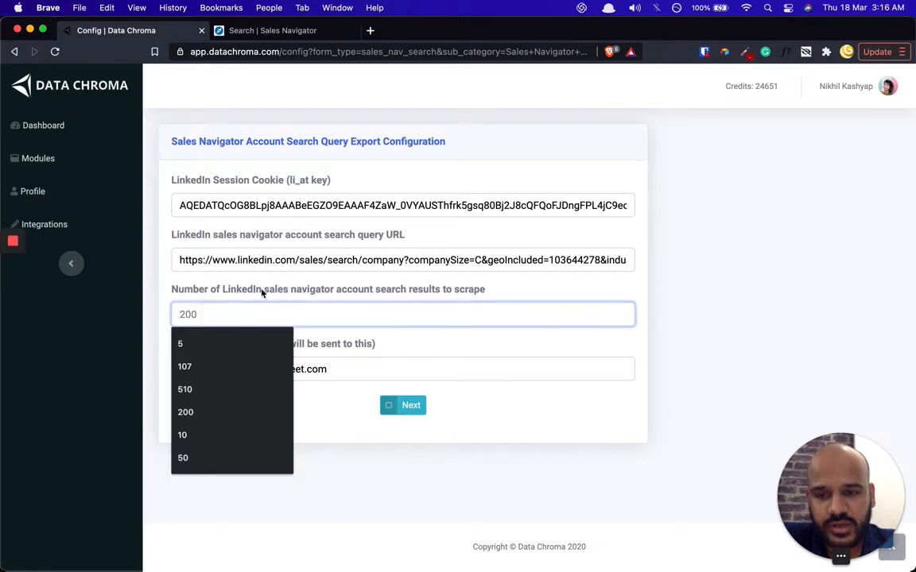
click(302, 32)
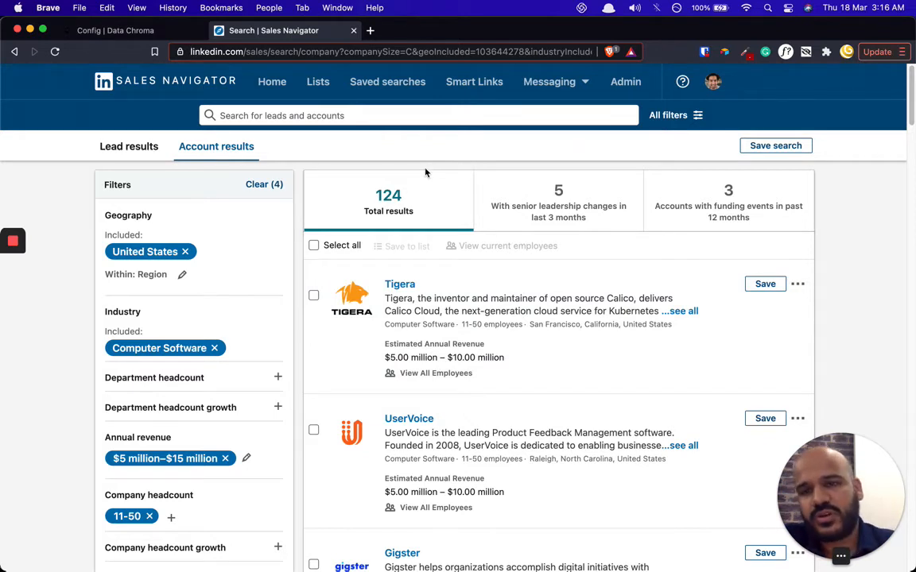
- Set the number of results to scrape to 5
click(141, 33)
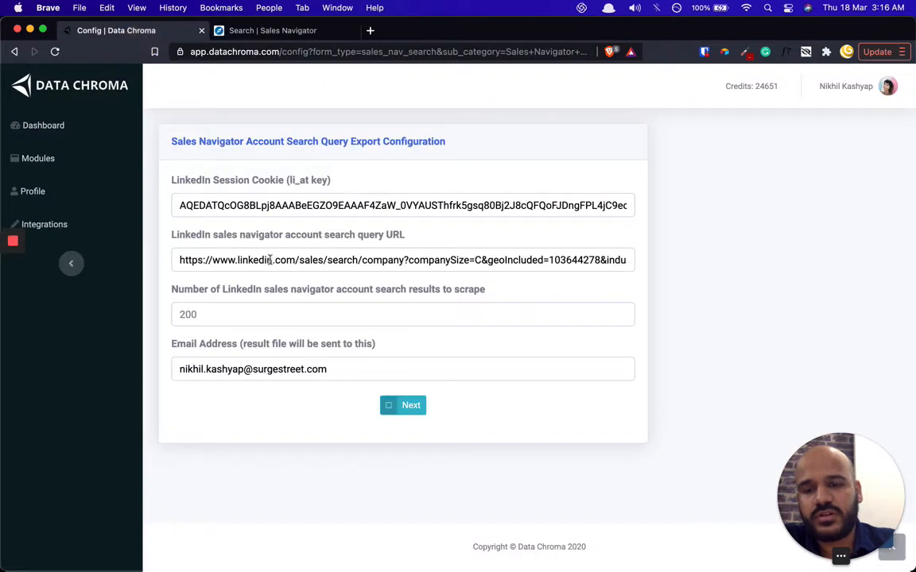
click(254, 311)
text(5)
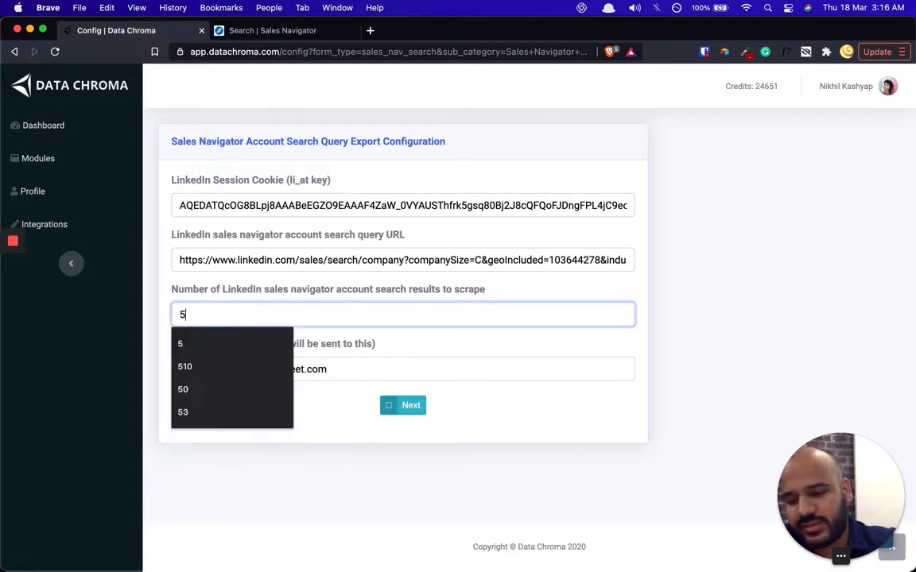
click(666, 276)
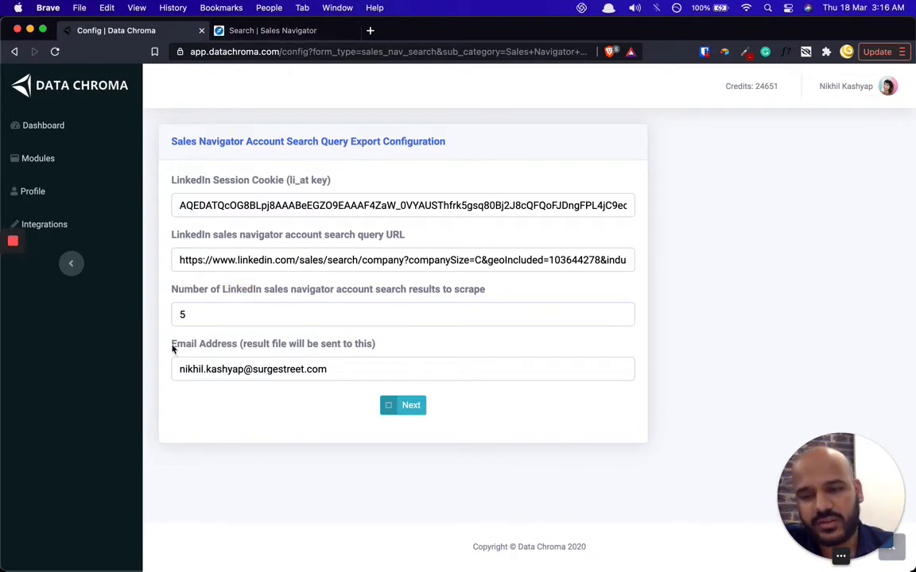
- Point out the email address where results are sent, then submit the configuration
drag(172, 347, 232, 343)
click(351, 343)
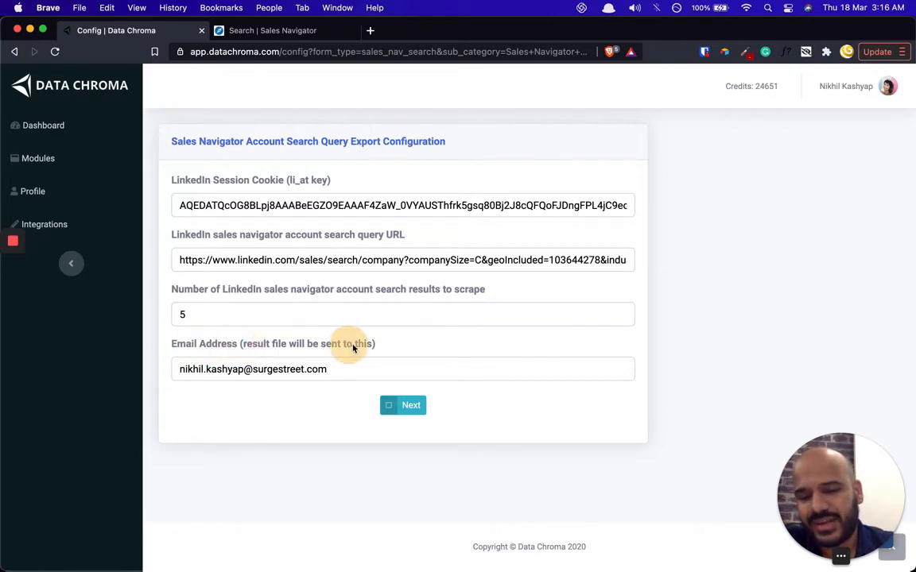
drag(375, 344, 311, 348)
click(298, 350)
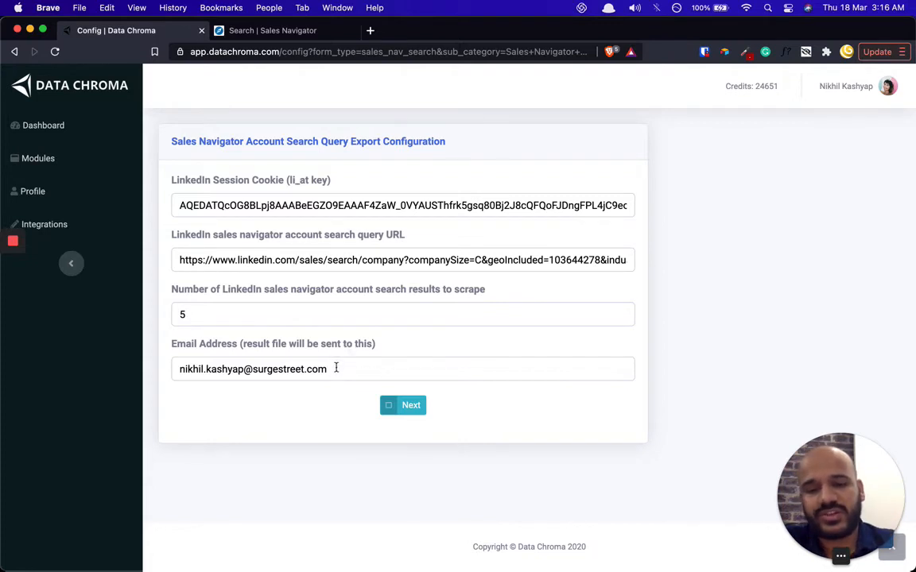
drag(342, 370, 173, 373)
click(227, 408)
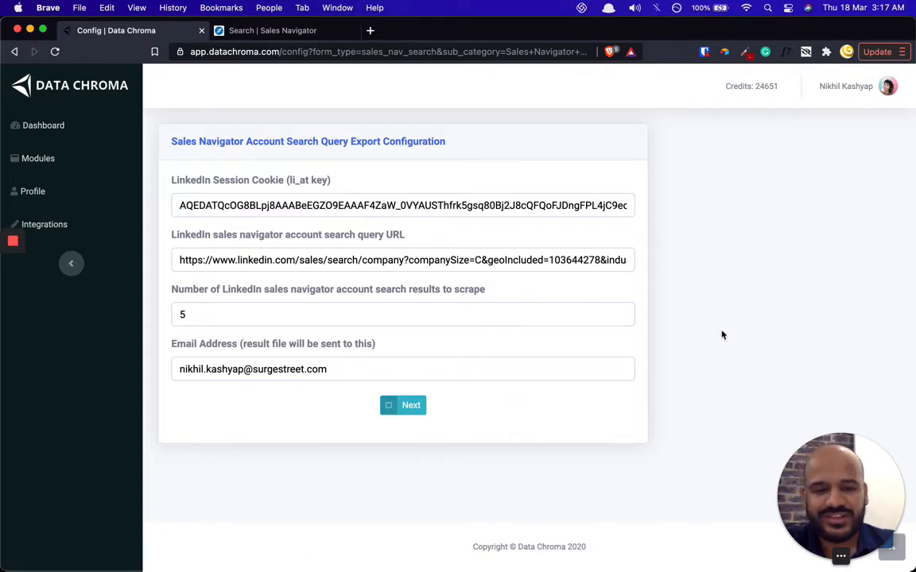
click(409, 404)
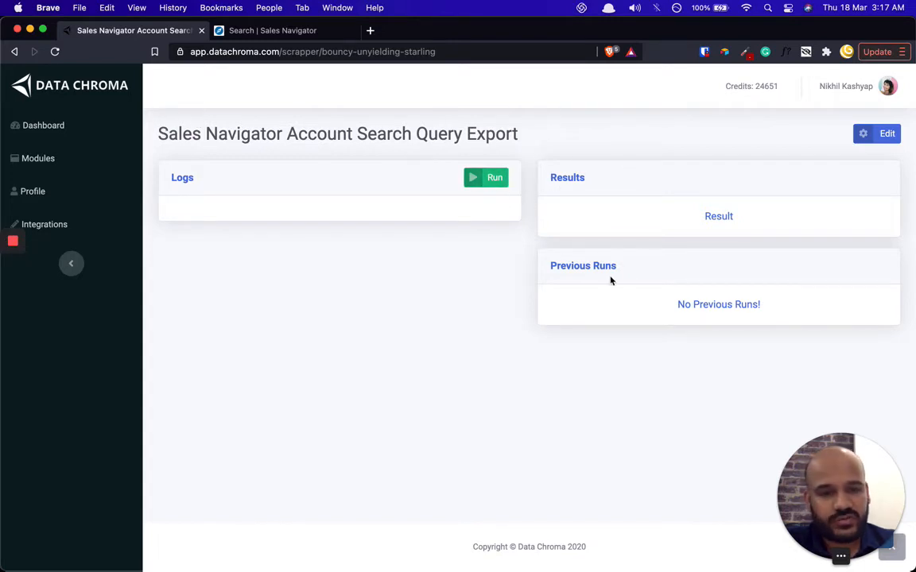
- Point out the empty previous-runs list and the login steps in the run log
drag(675, 303, 750, 316)
click(760, 310)
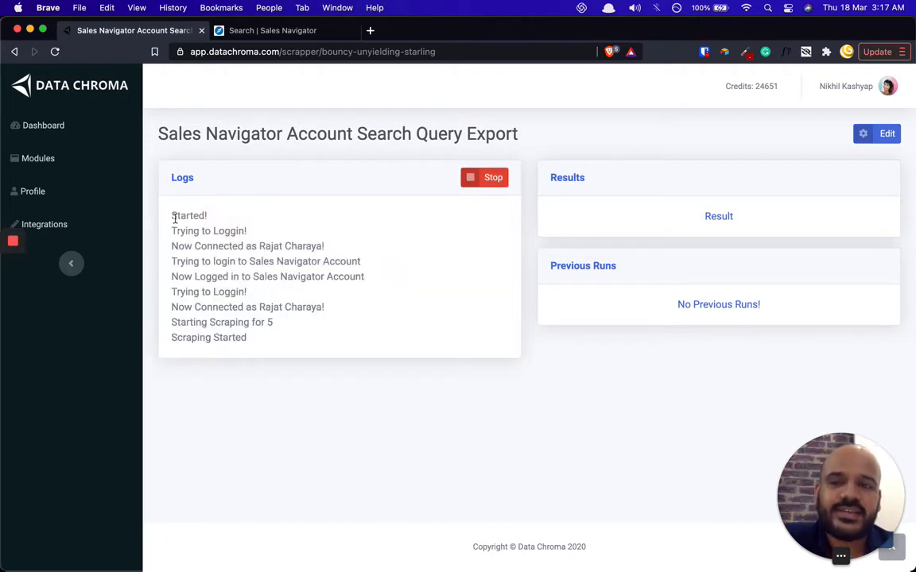
drag(174, 219, 251, 323)
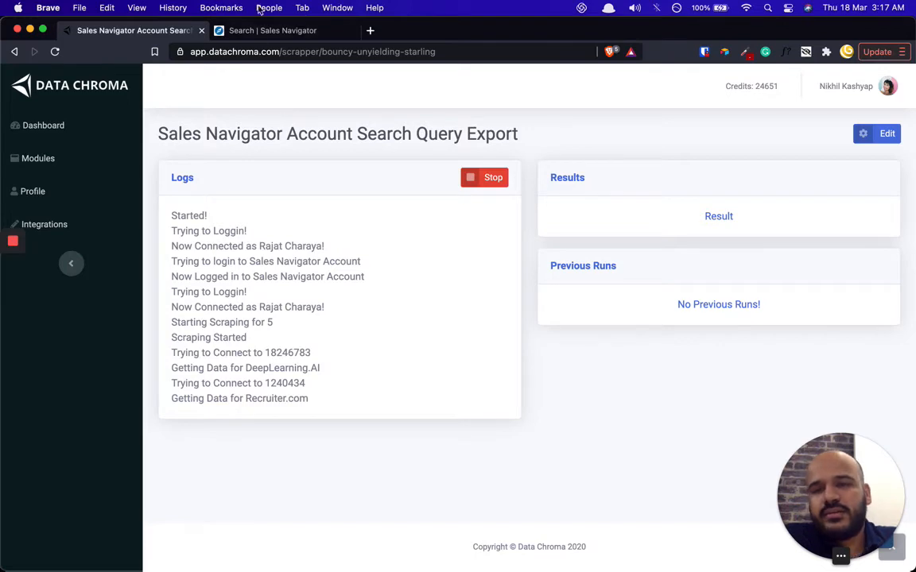
- Scroll through the Sales Navigator account results, then return to the Data Chroma log
click(269, 32)
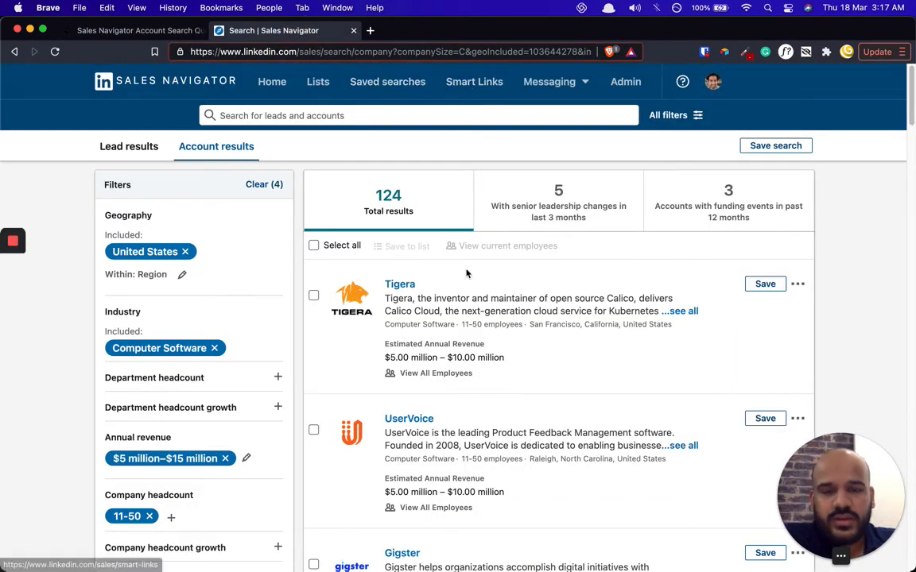
scroll(466, 491, down, 5)
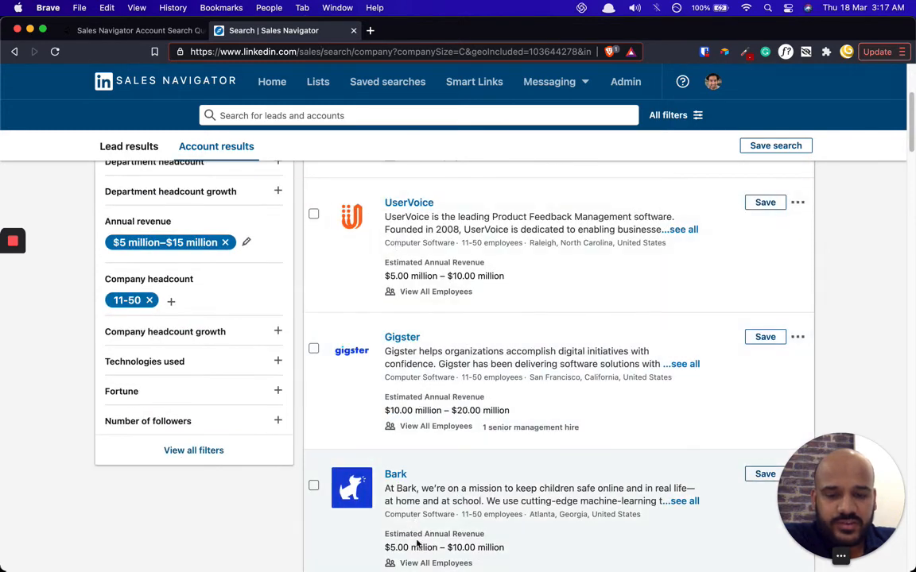
scroll(419, 545, down, 5)
click(131, 32)
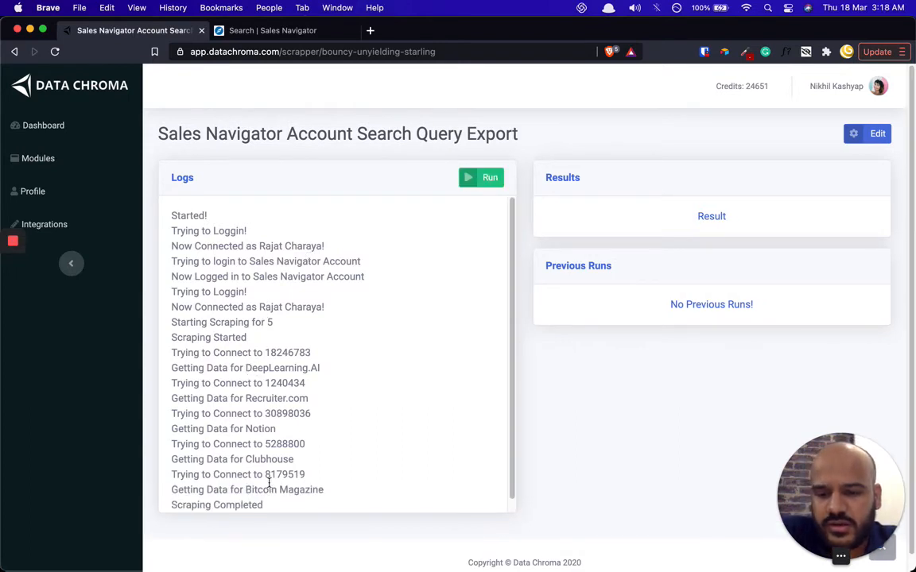
- Scroll the log and highlight the Scraping Completed message
scroll(274, 434, down, 1)
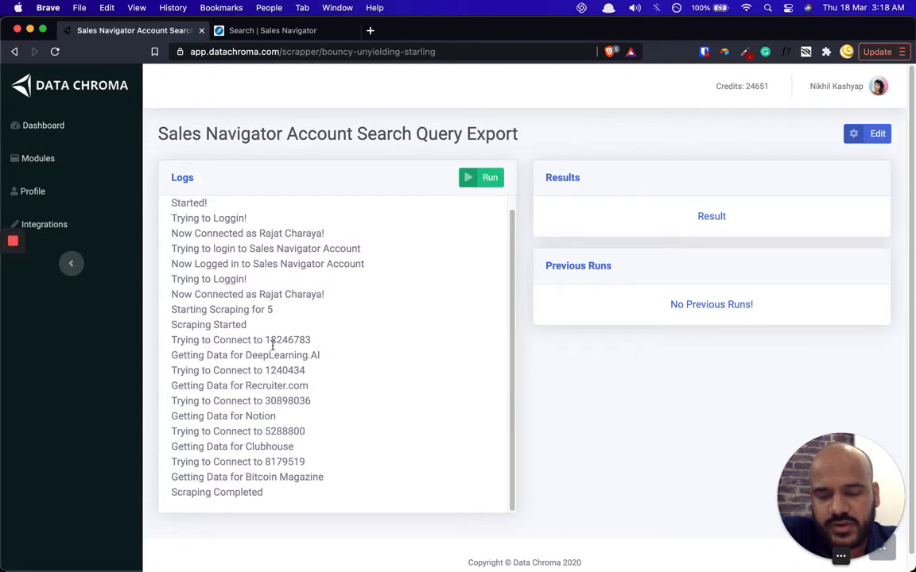
drag(265, 493, 179, 493)
click(282, 470)
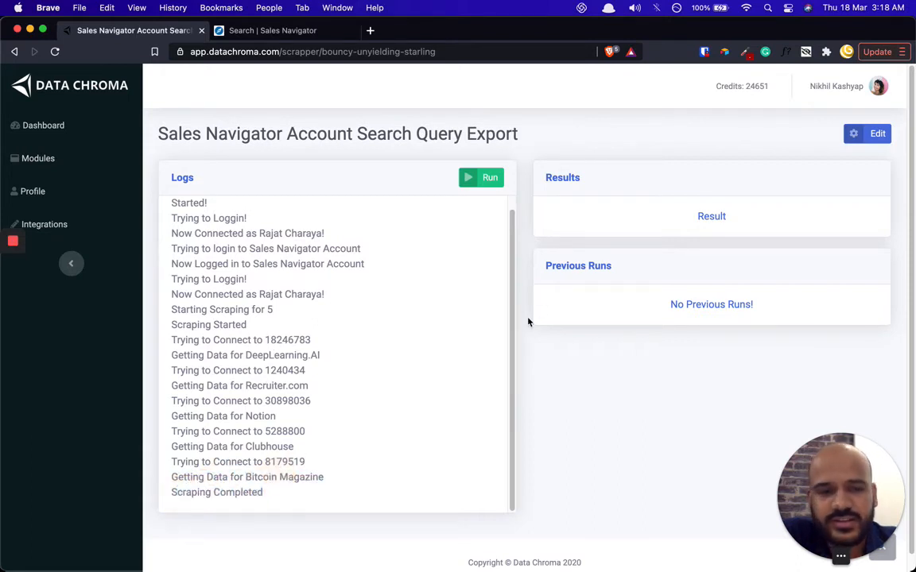
- Download the result as results.csv into Downloads and open a new browser tab
click(700, 216)
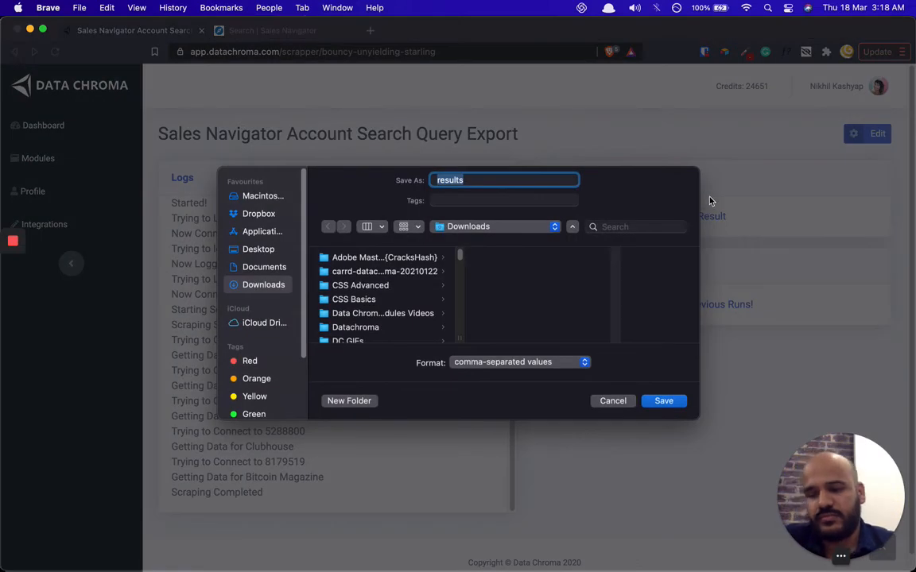
click(666, 402)
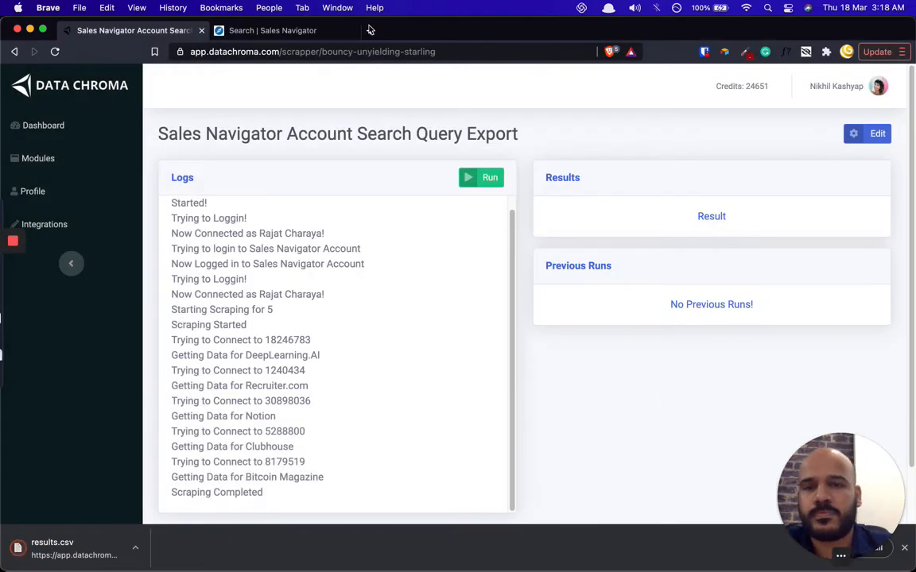
click(370, 30)
- Create a new blank Google spreadsheet with sheet.new
text(h)
key(BackSpace)
key(BackSpace)
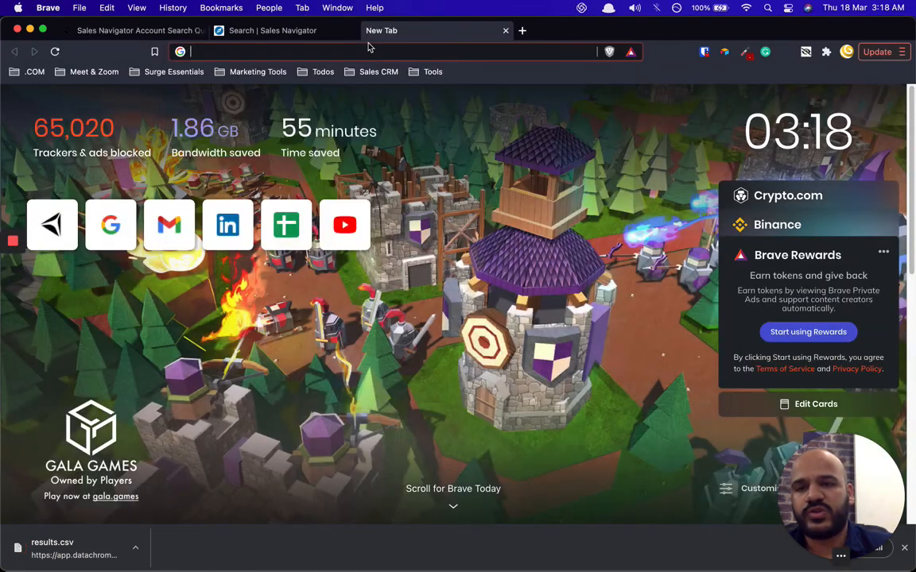
text(sheet.n)
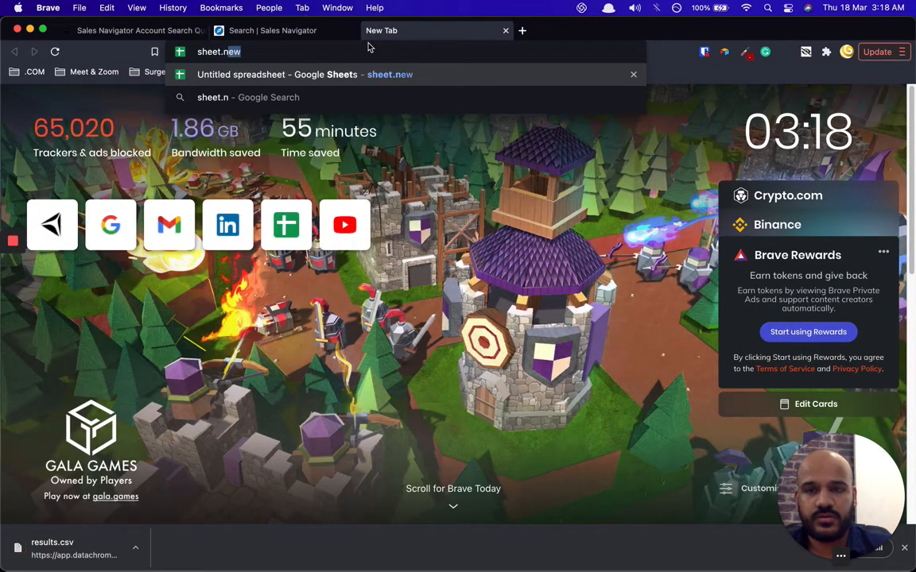
key(Return)
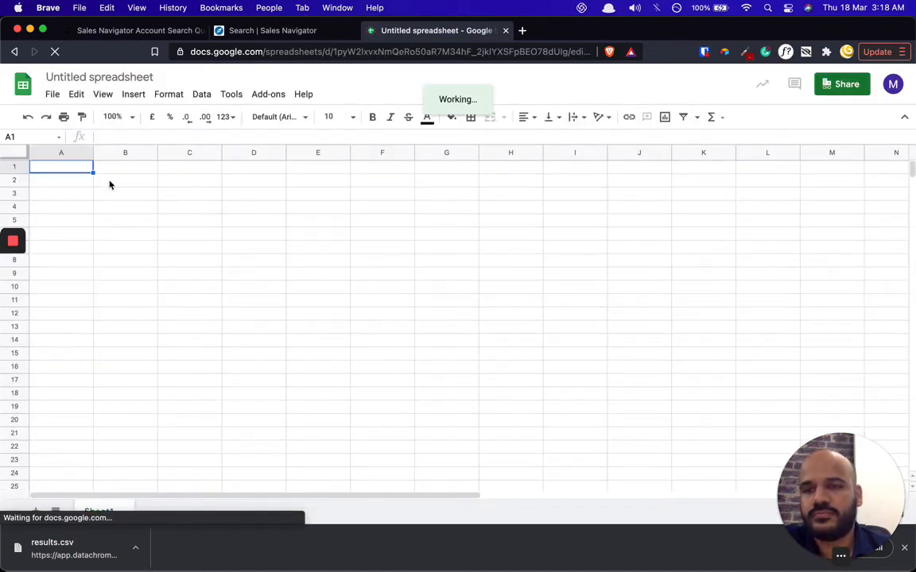
- Import results.csv by upload, appending its rows to the current sheet
click(52, 95)
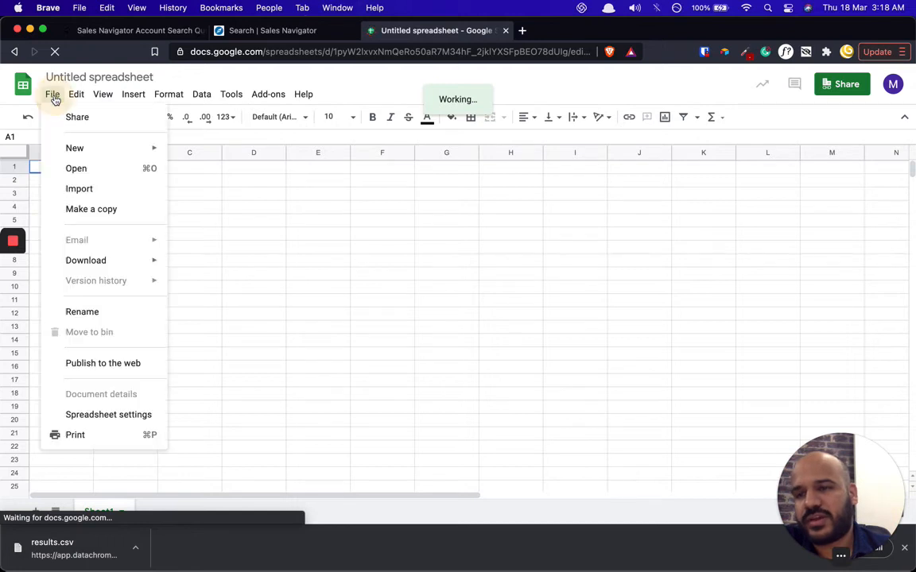
click(100, 193)
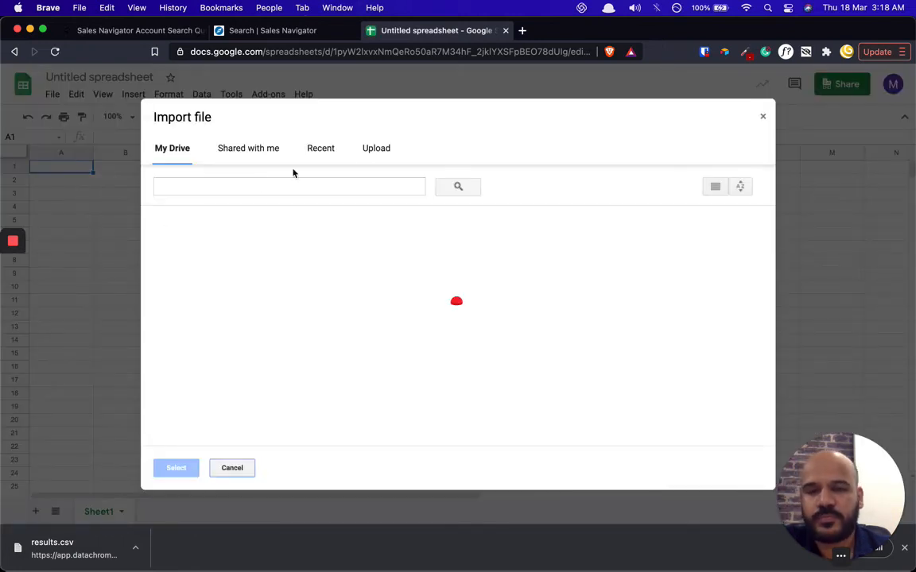
click(375, 148)
drag(92, 536, 402, 364)
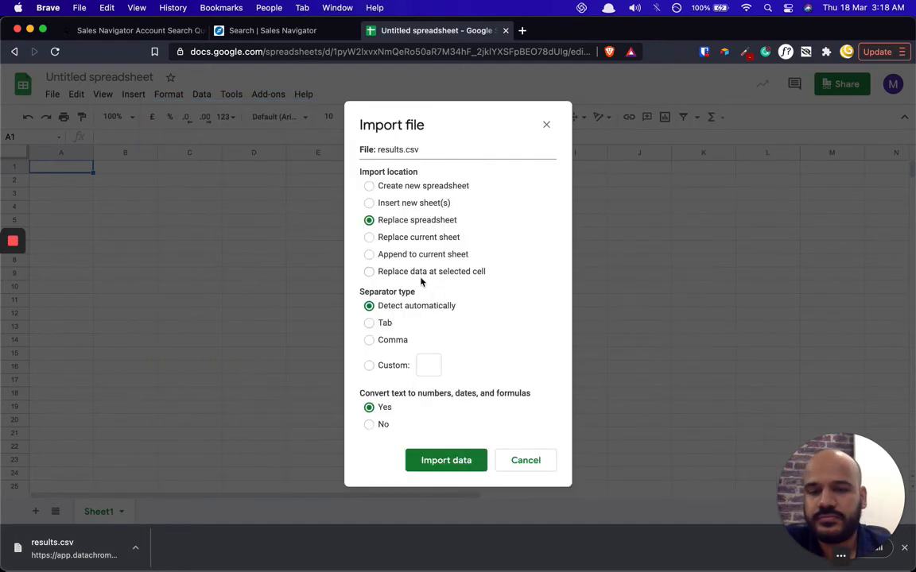
click(397, 254)
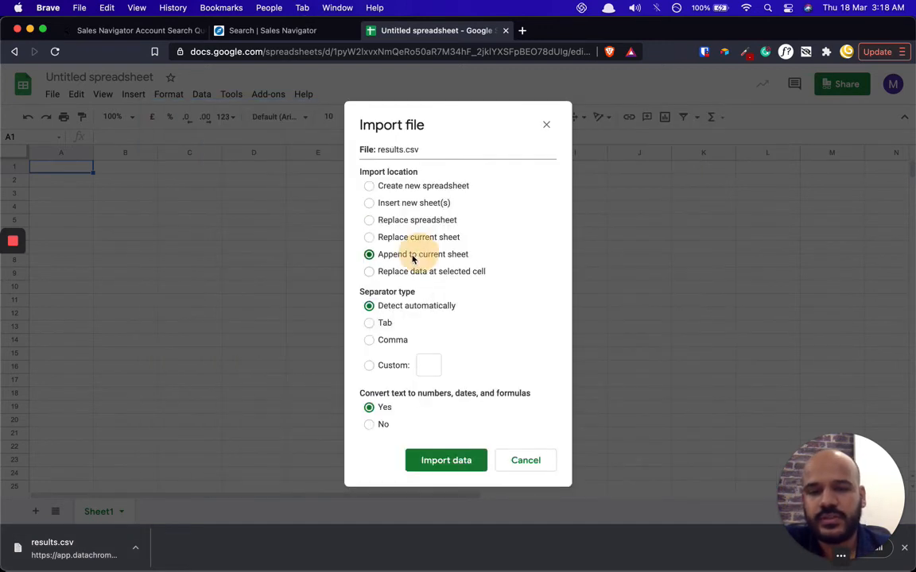
click(465, 459)
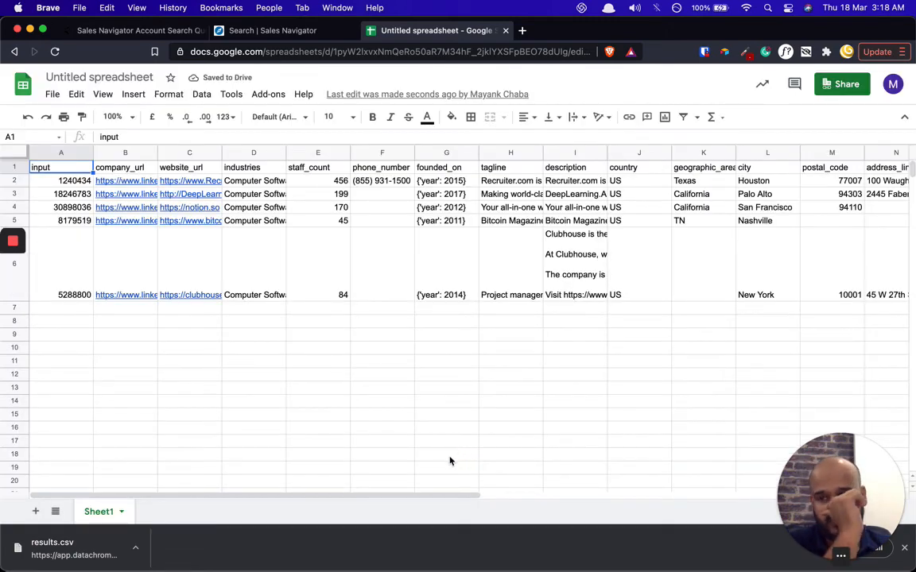
- Look at row 6's staff count 84 and Recruiter.com's LinkedIn link preview
click(316, 263)
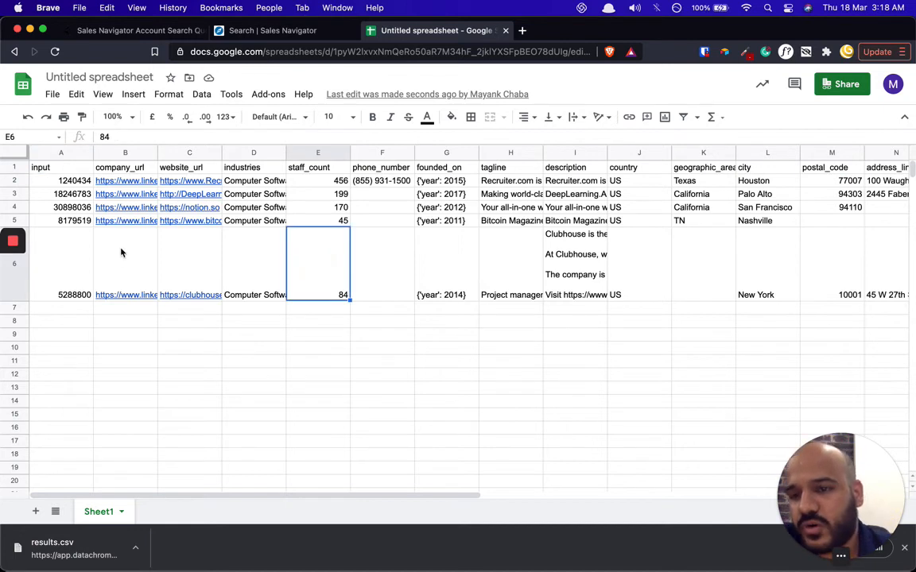
click(64, 194)
click(128, 180)
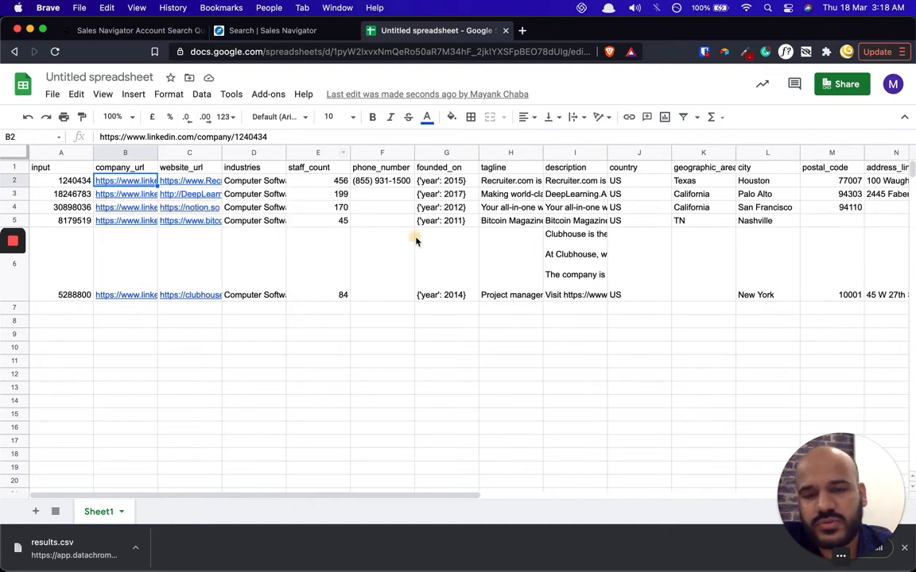
drag(415, 240, 390, 240)
click(131, 179)
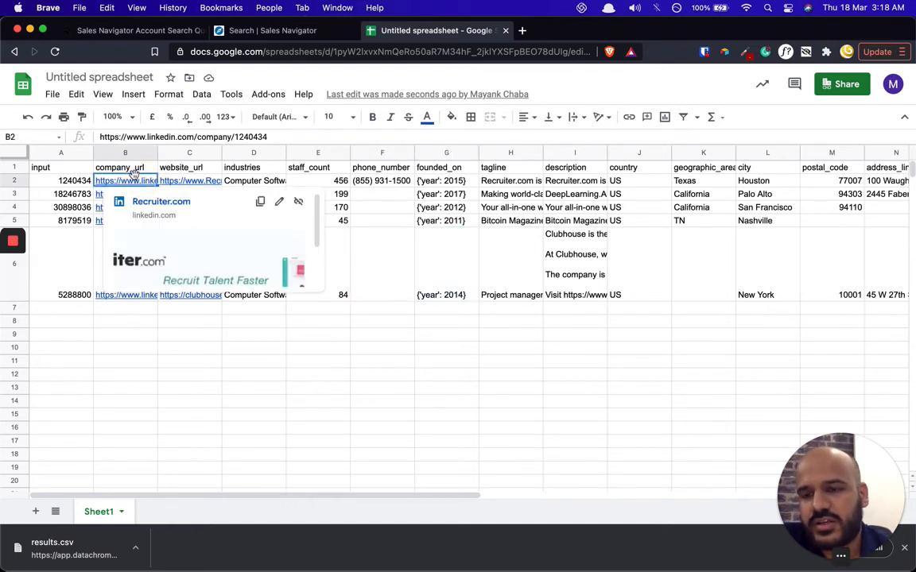
- Read Recruiter.com's full LinkedIn link, website link and industry text, Computer Software
key(Return)
key(Return)
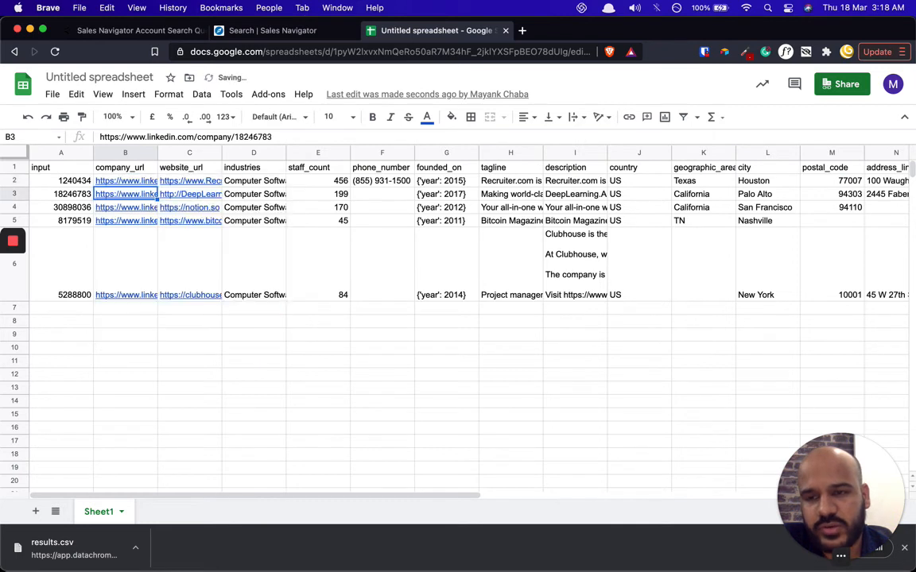
key(Up)
key(Right)
key(Return)
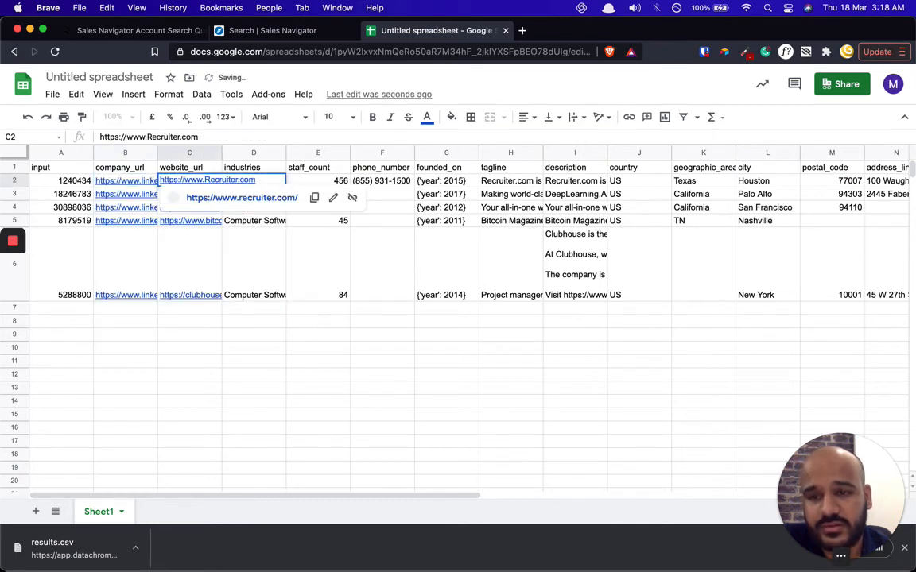
key(Return)
key(Up)
key(Right)
key(Right)
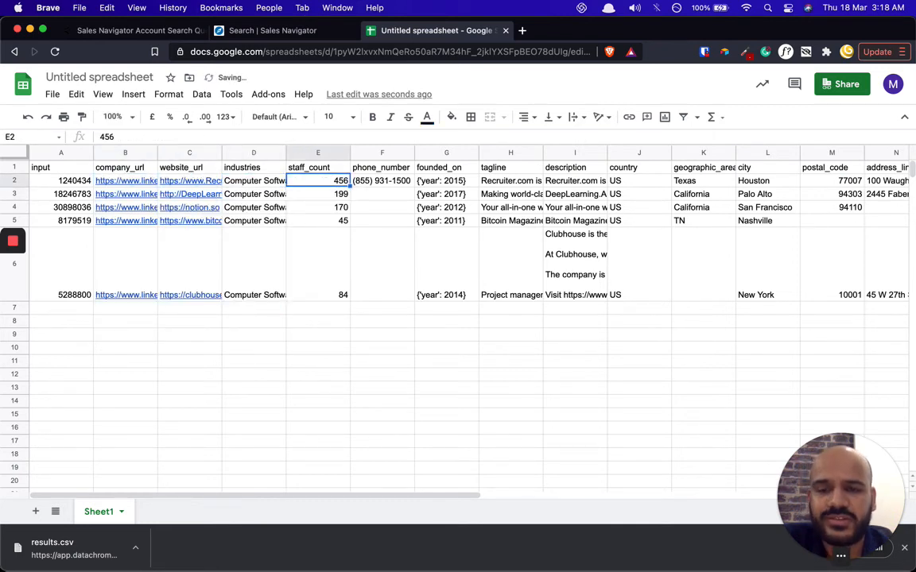
key(Left)
key(Return)
key(Return)
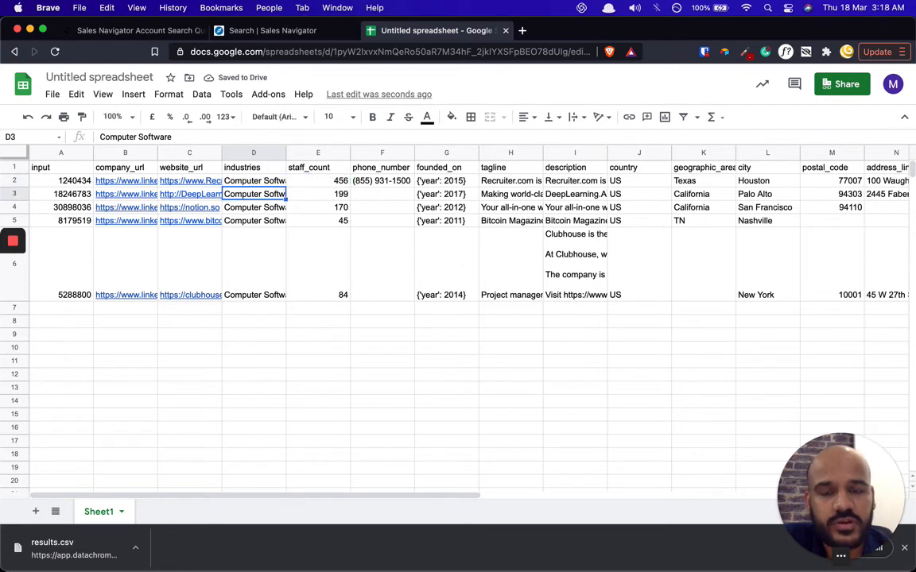
- Check the staff counts down column E: 456, 199 and on to 84
key(Up)
key(Right)
key(Right)
key(Down)
key(Left)
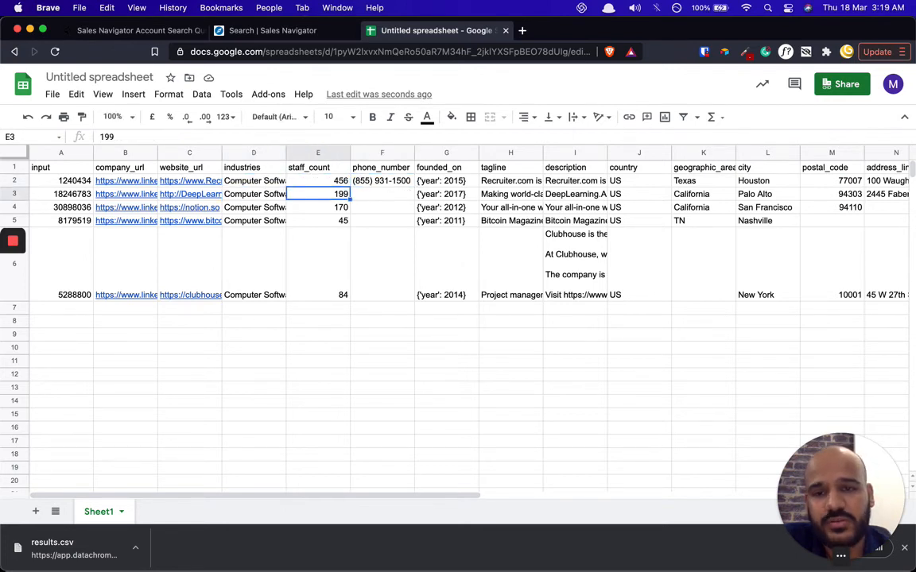
key(Up)
key(Down)
key(Down)
key(Down)
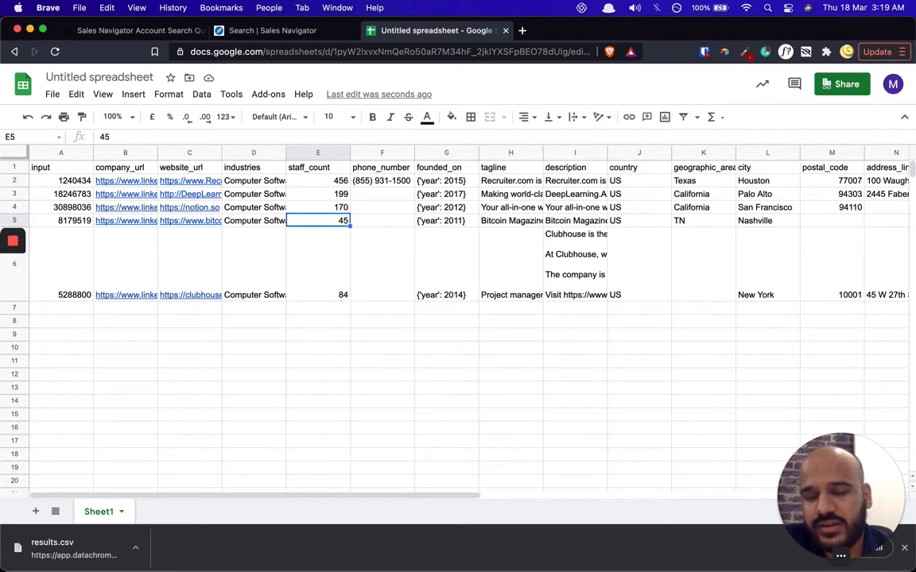
key(Return)
key(Return)
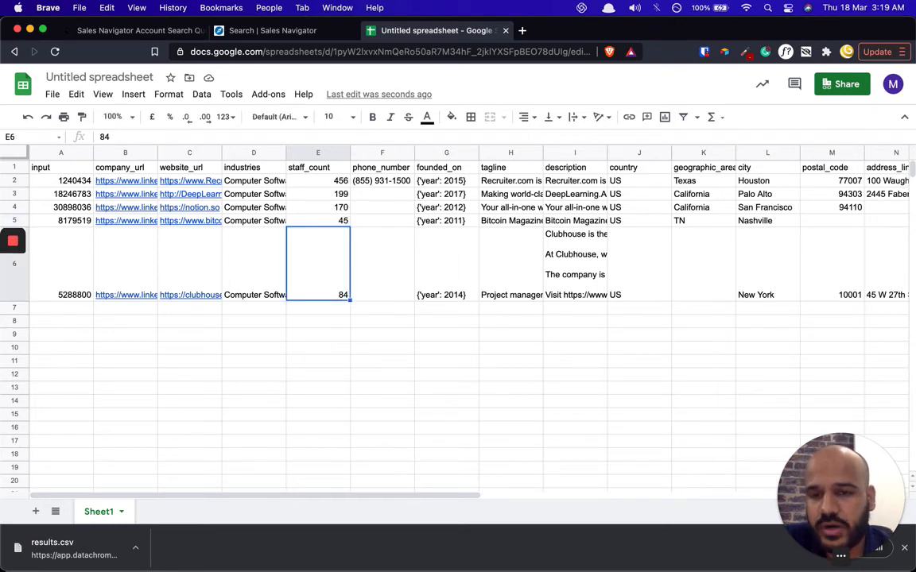
key(Up)
key(Up)
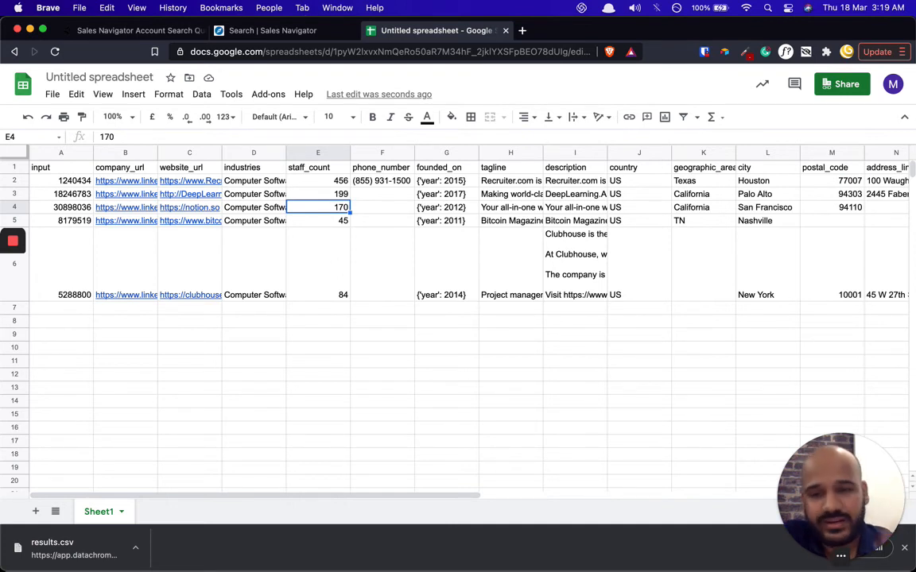
- Inspect Notion's website link in C4 and the staff counts 170 and 45
key(Left)
key(Left)
key(Return)
key(Return)
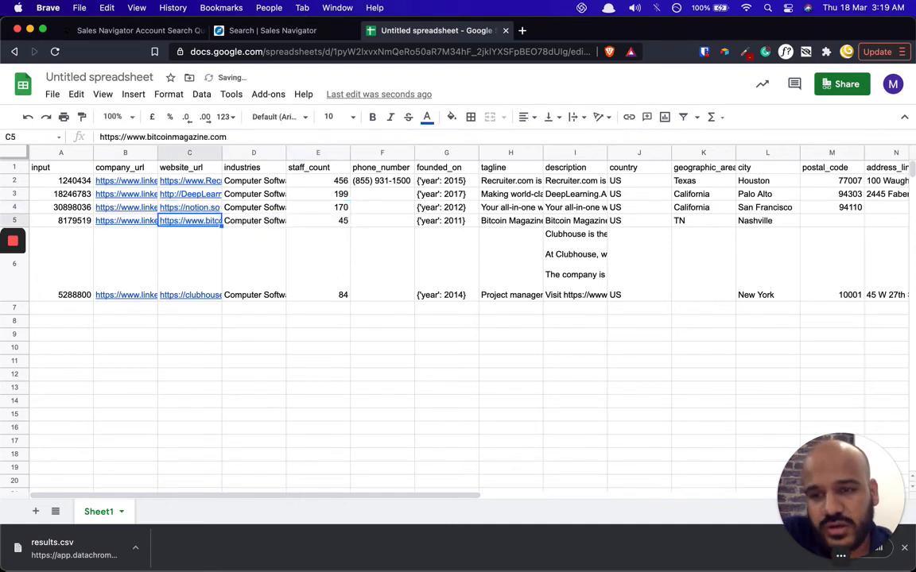
key(Up)
key(Right)
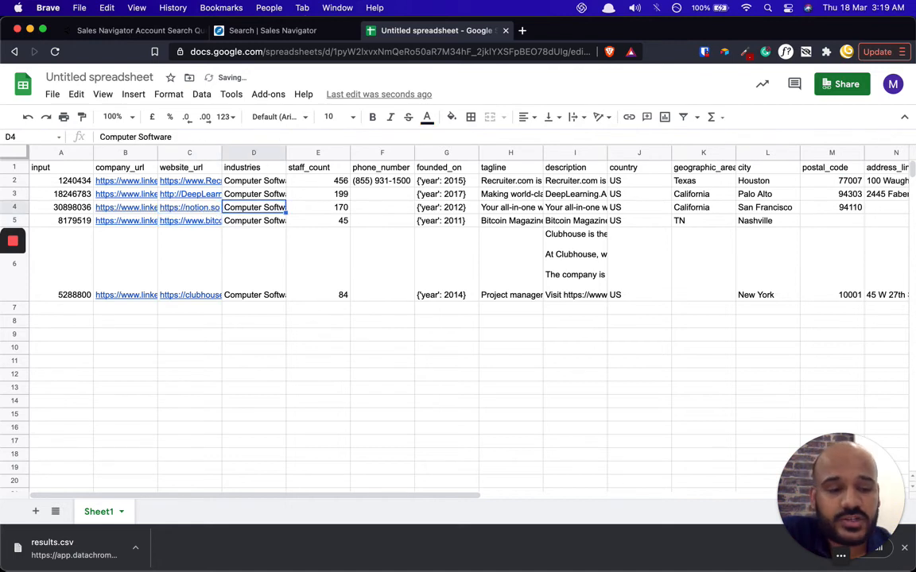
key(Right)
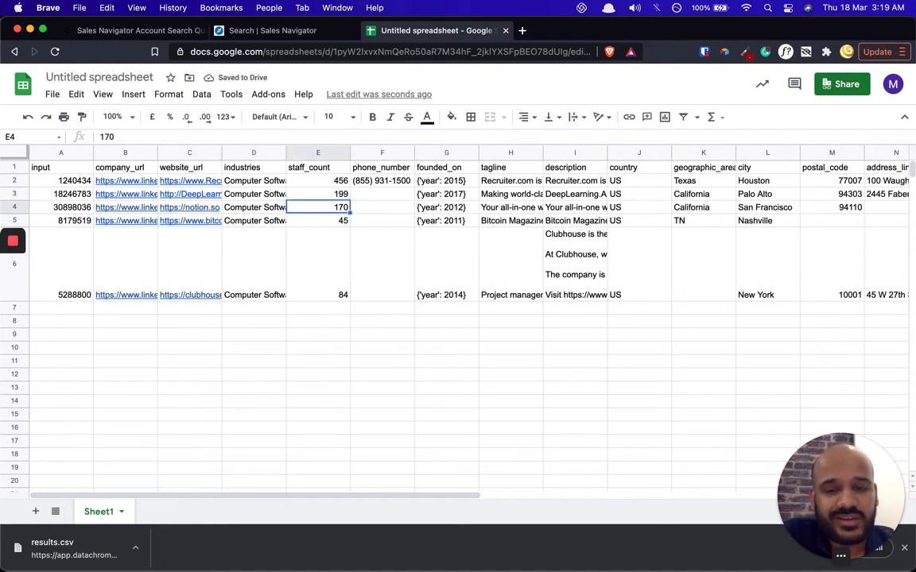
key(Return)
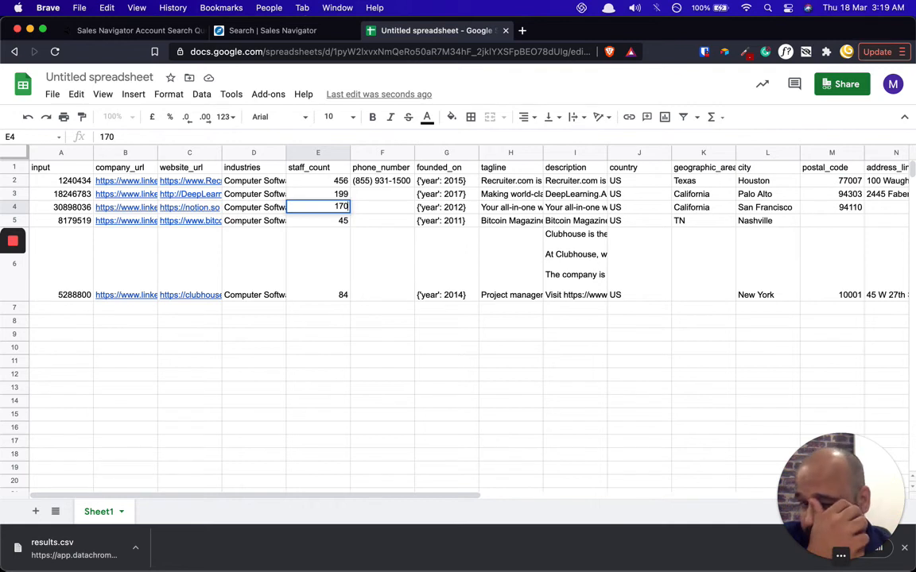
key(Return)
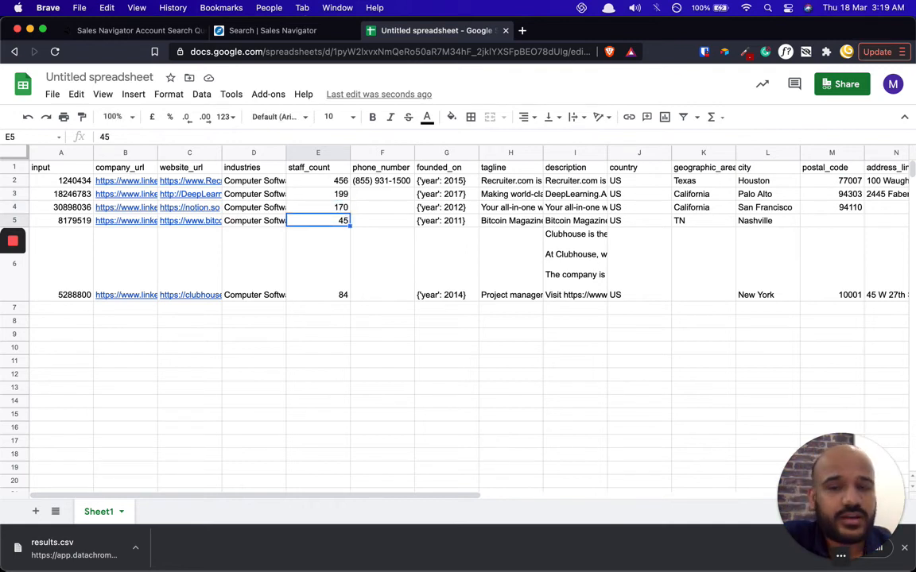
key(Up)
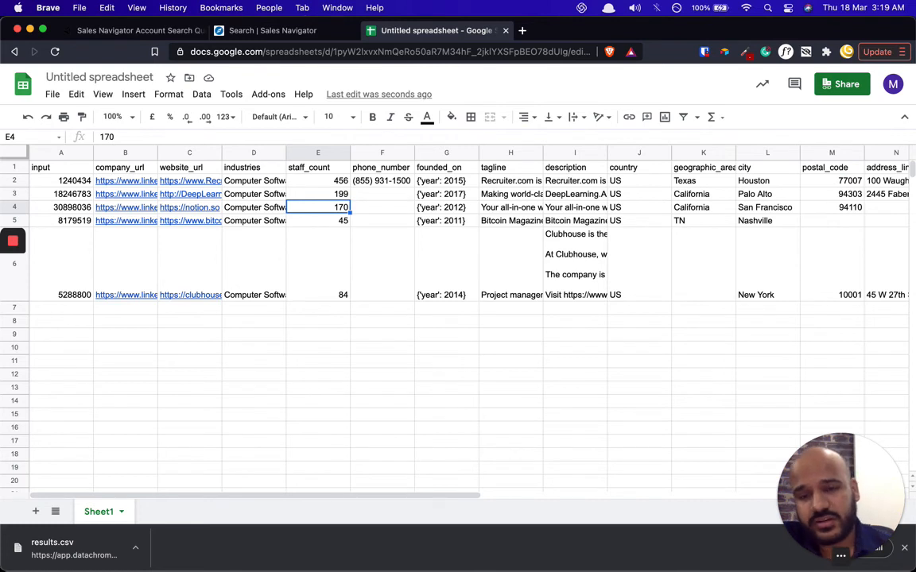
- Select the staff counts E2 to E6, then check the first company's phone number
key(Up)
key(Up)
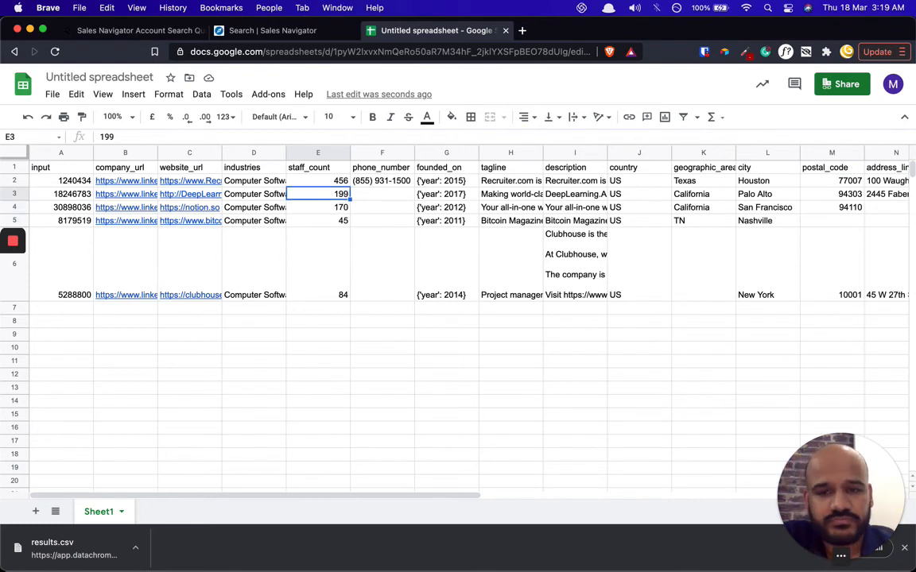
key(Down)
key(shift+Down)
key(shift+Down)
key(shift+Down)
key(shift+Down)
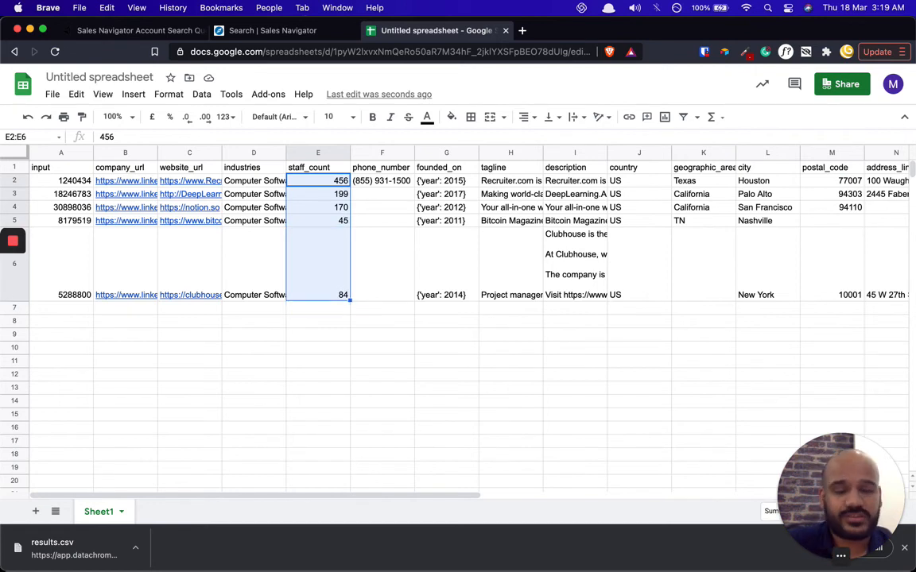
key(Up)
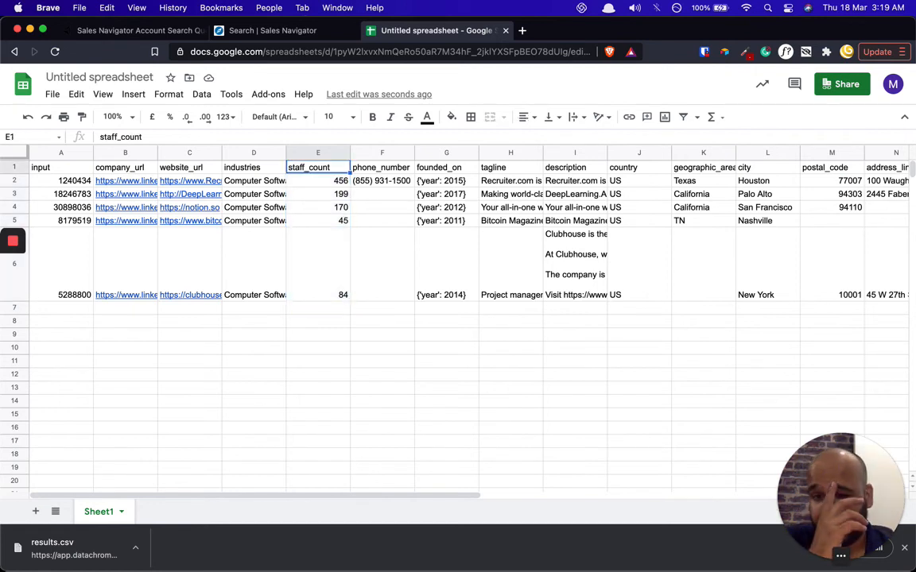
key(Right)
key(Down)
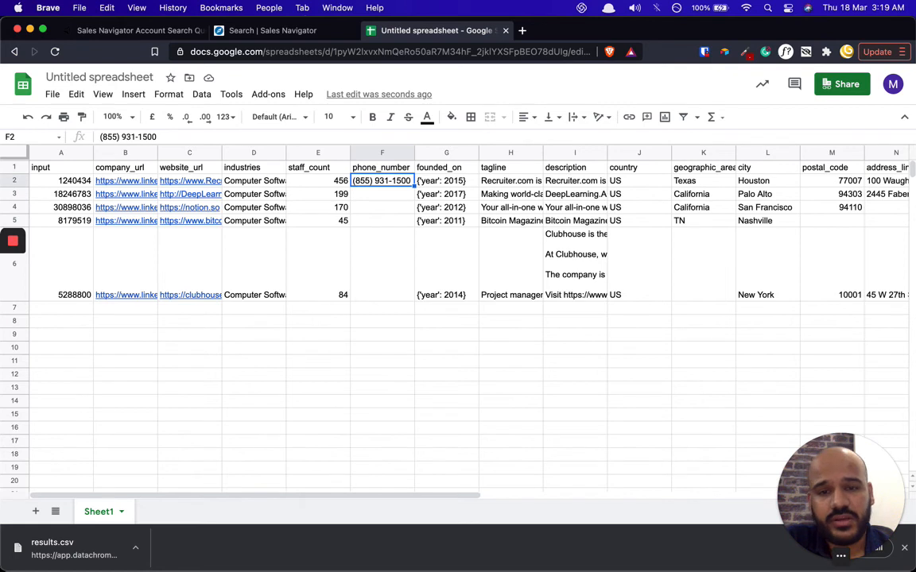
- Review founding years, the tagline and Recruiter.com's full description and country
key(Right)
key(Right)
key(Left)
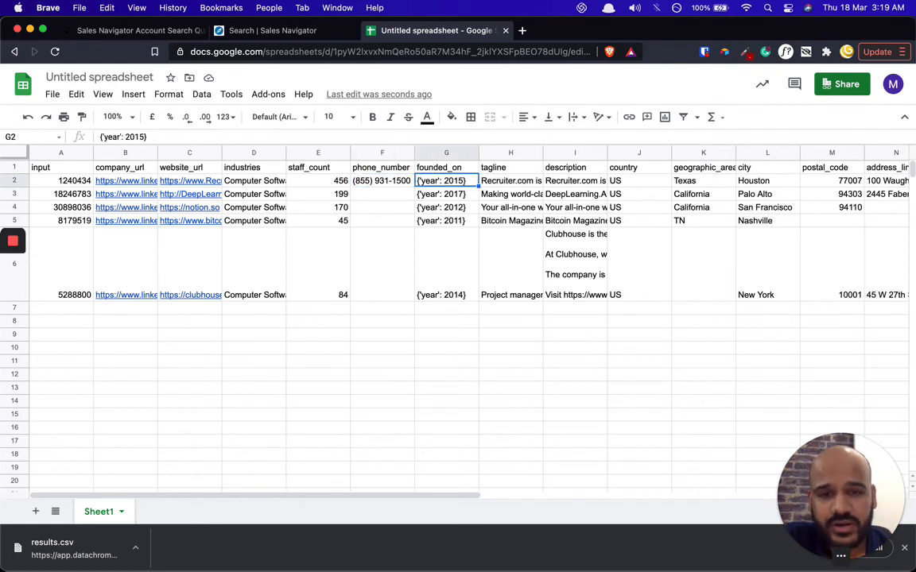
key(Down)
key(Up)
key(Right)
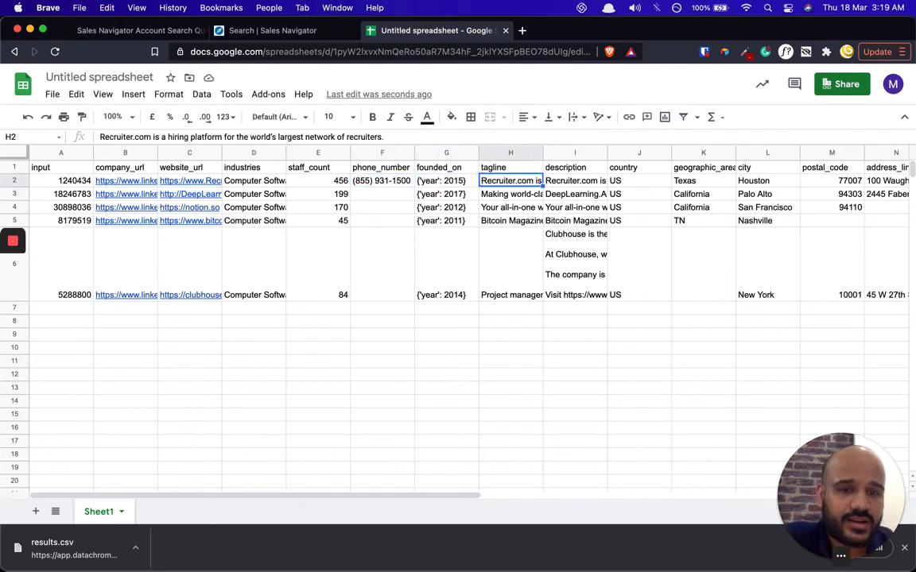
key(Right)
key(Return)
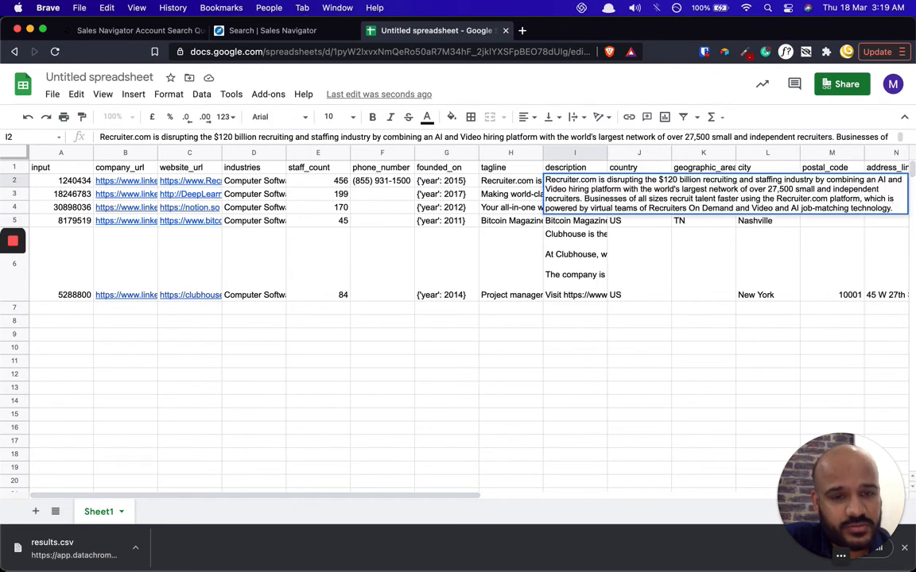
key(Return)
key(Up)
key(Right)
key(Right)
key(Right)
key(Right)
key(Right)
key(Right)
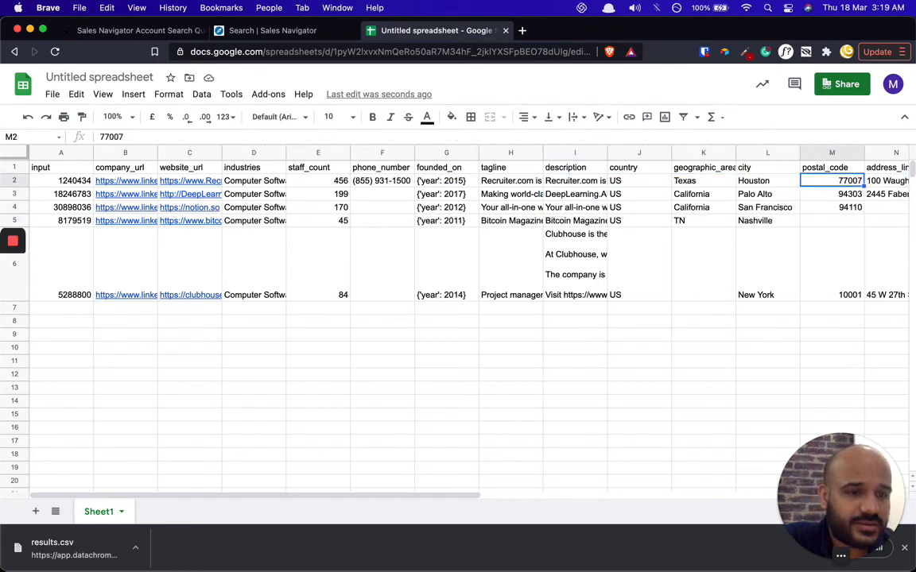
key(Left)
key(Left)
key(Left)
key(Left)
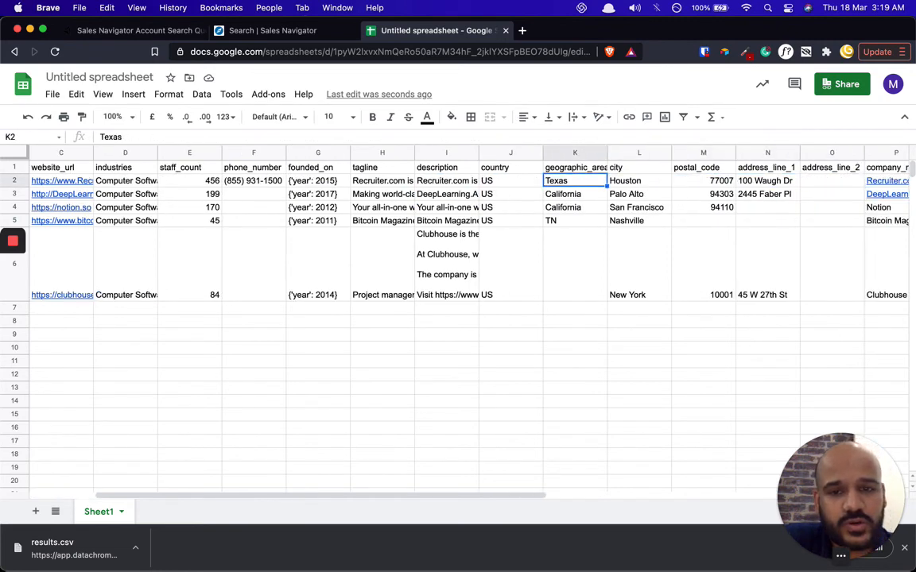
key(Right)
key(Right)
key(Right)
key(Right)
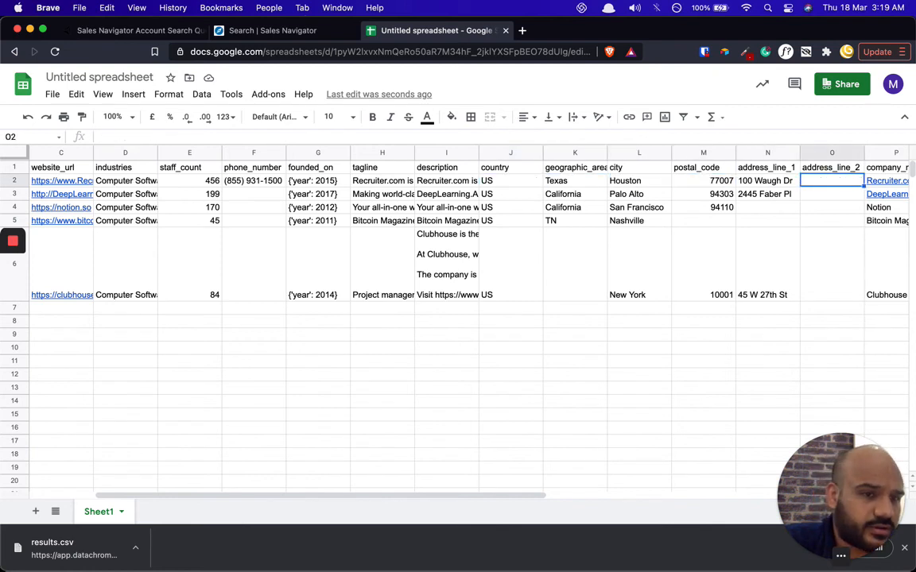
key(Right)
key(Right)
key(Left)
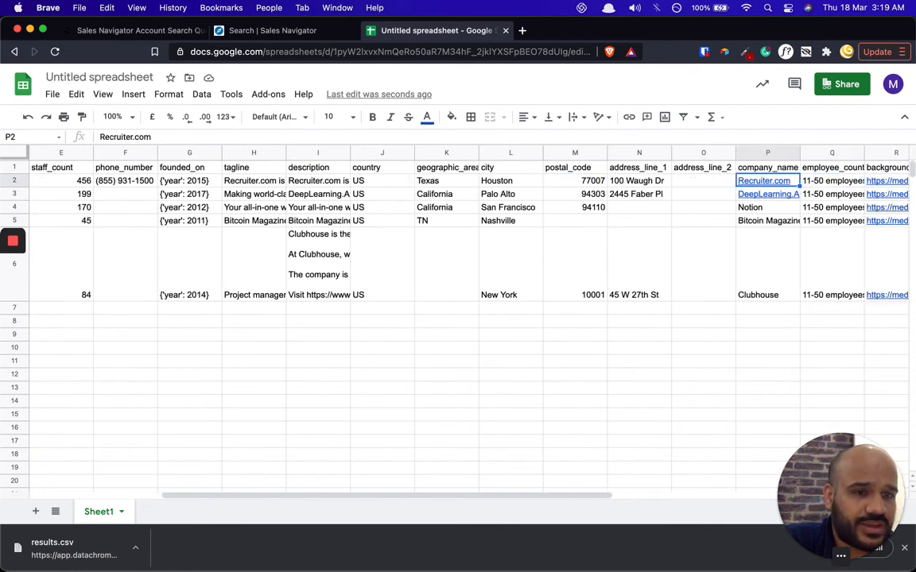
key(Down)
key(Up)
key(Right)
key(Right)
key(Right)
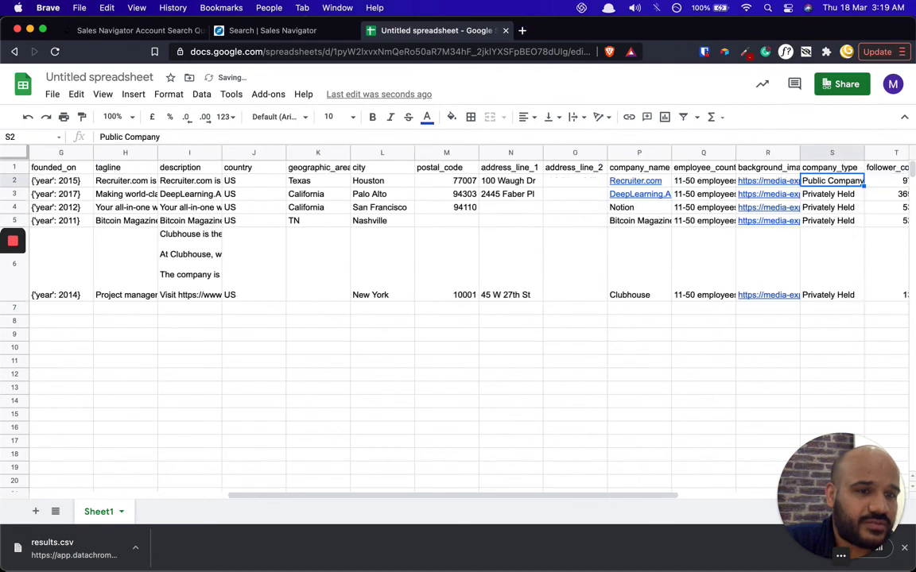
key(Left)
key(Left)
key(Return)
key(Escape)
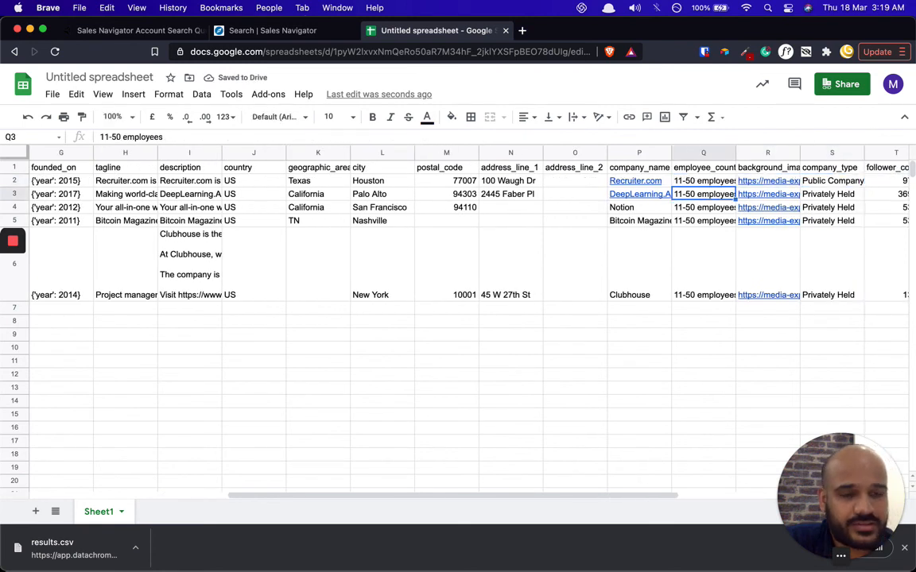
key(Right)
key(Right)
key(Left)
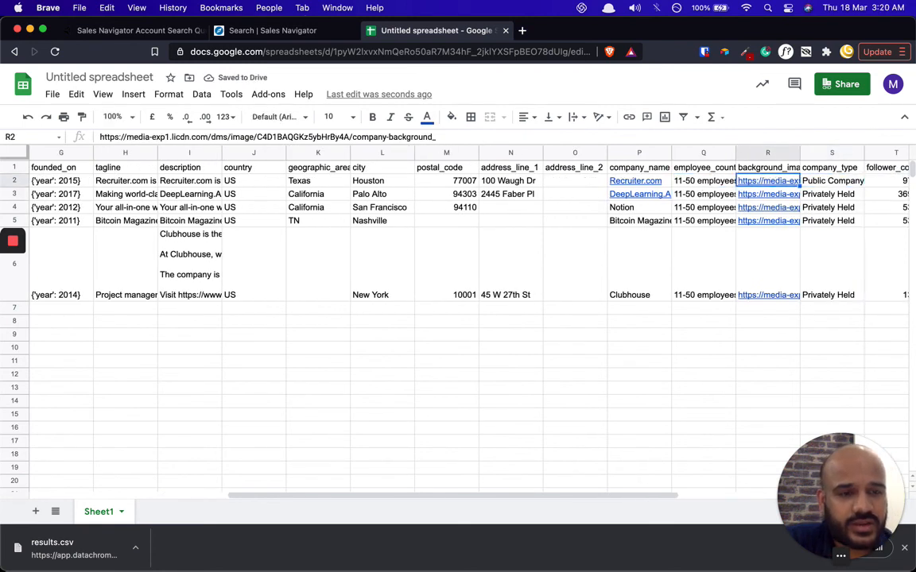
key(Return)
key(Return)
key(Up)
key(Right)
key(Right)
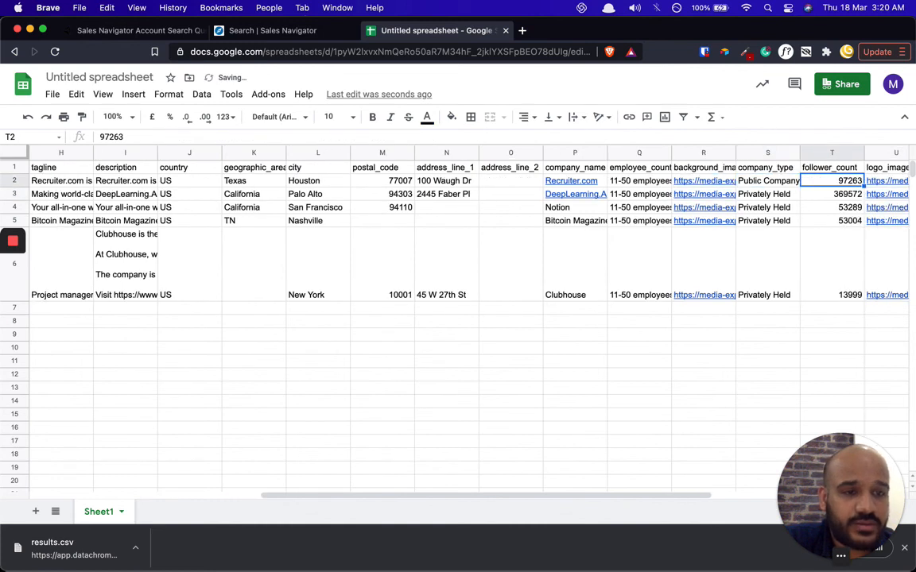
key(Left)
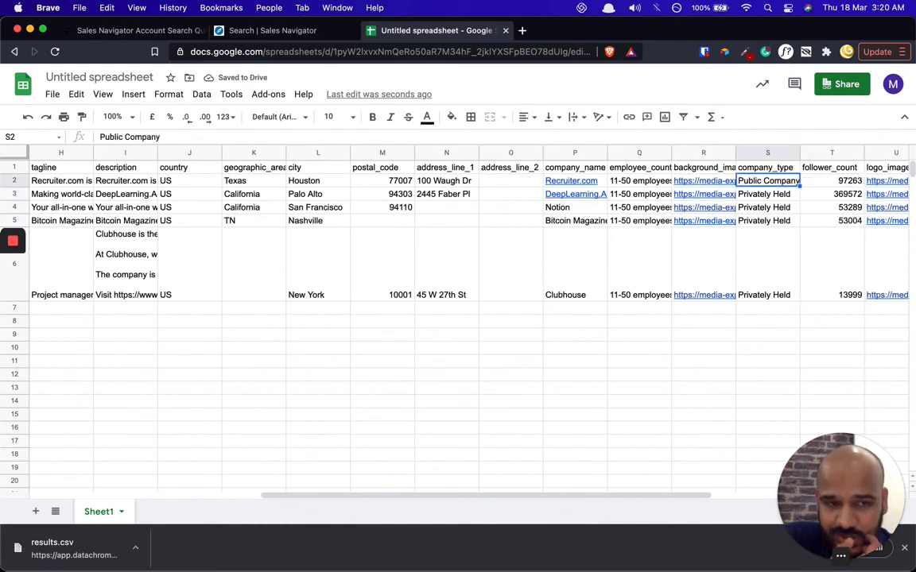
key(Return)
key(Return)
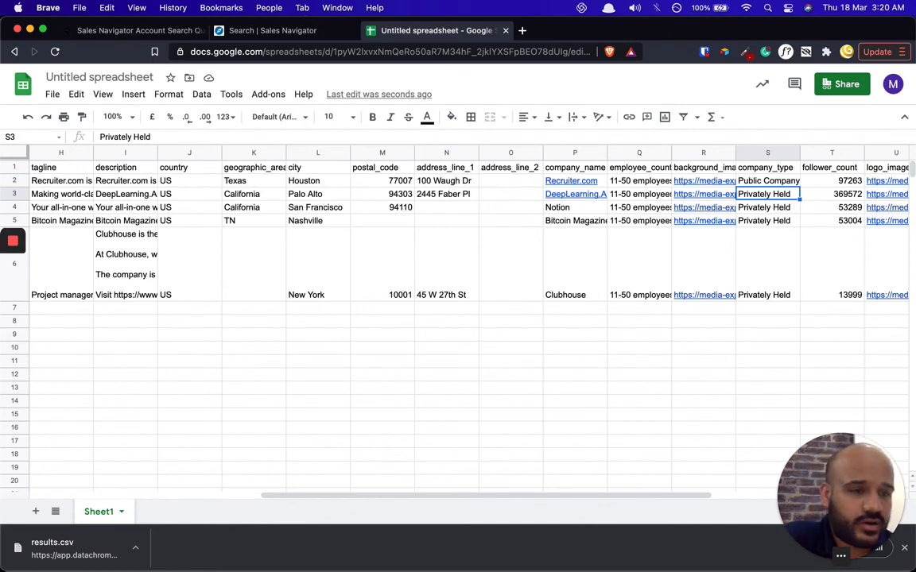
key(Right)
key(Right)
key(Right)
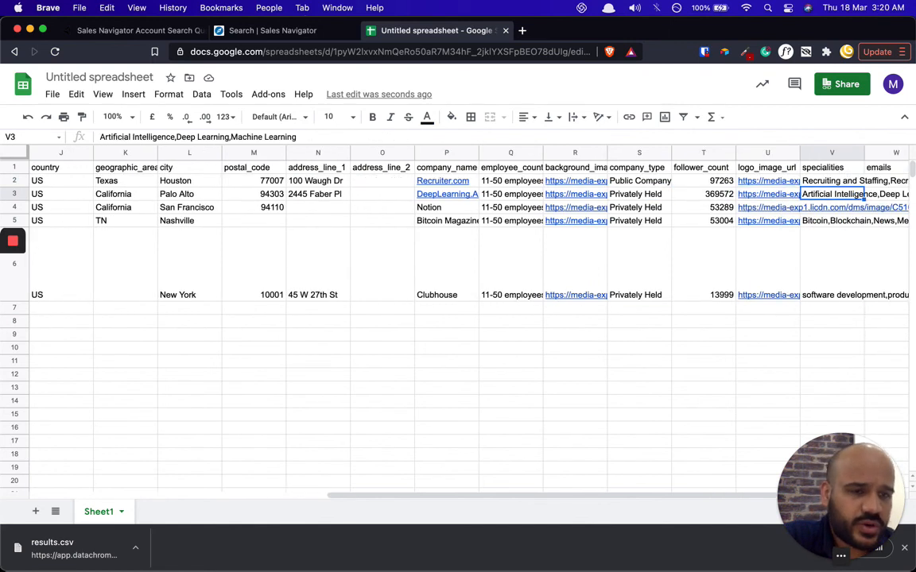
key(Left)
key(Left)
key(Up)
key(Down)
key(Down)
key(Down)
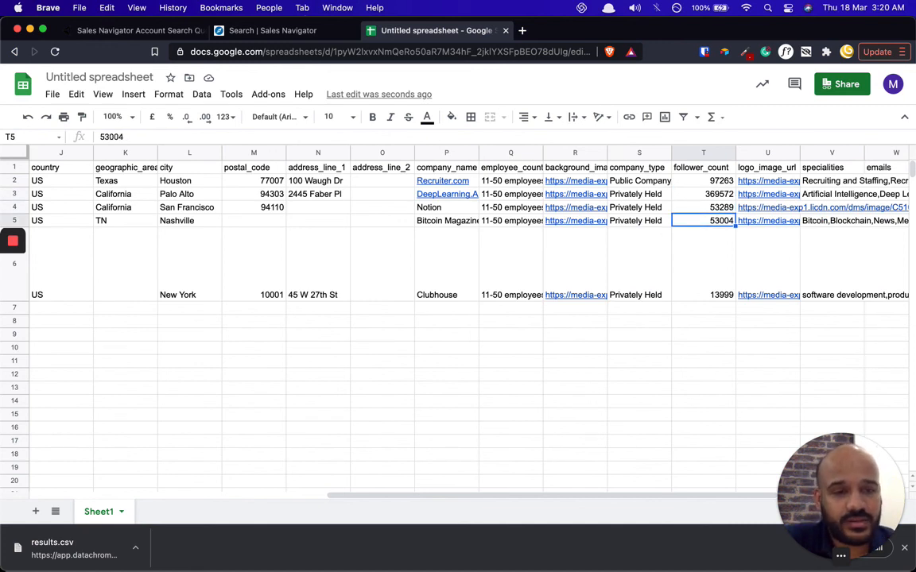
key(Up)
key(Right)
key(Right)
key(Right)
key(Right)
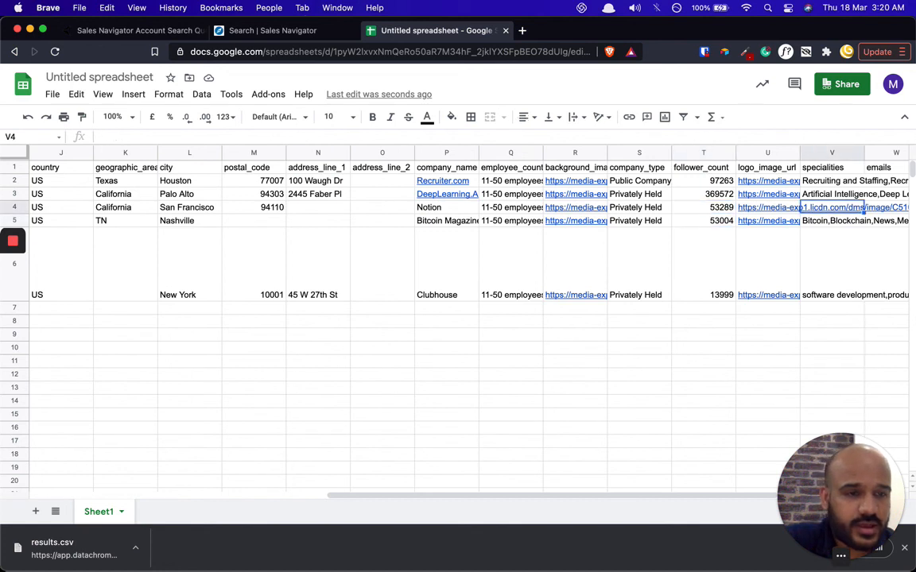
key(Left)
key(Left)
key(Up)
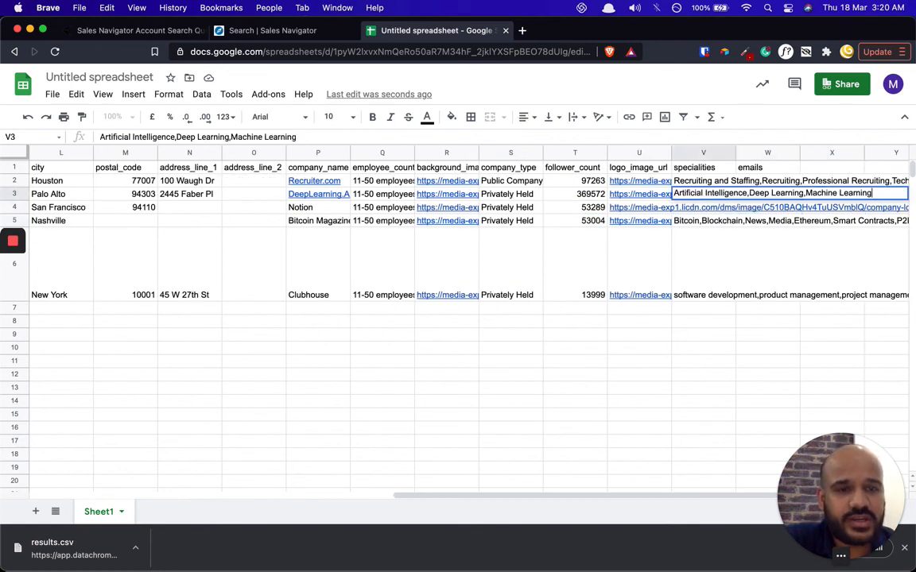
key(Down)
key(Left)
key(Up)
key(Left)
key(Left)
key(Left)
key(Left)
key(Left)
key(Left)
key(Left)
key(Left)
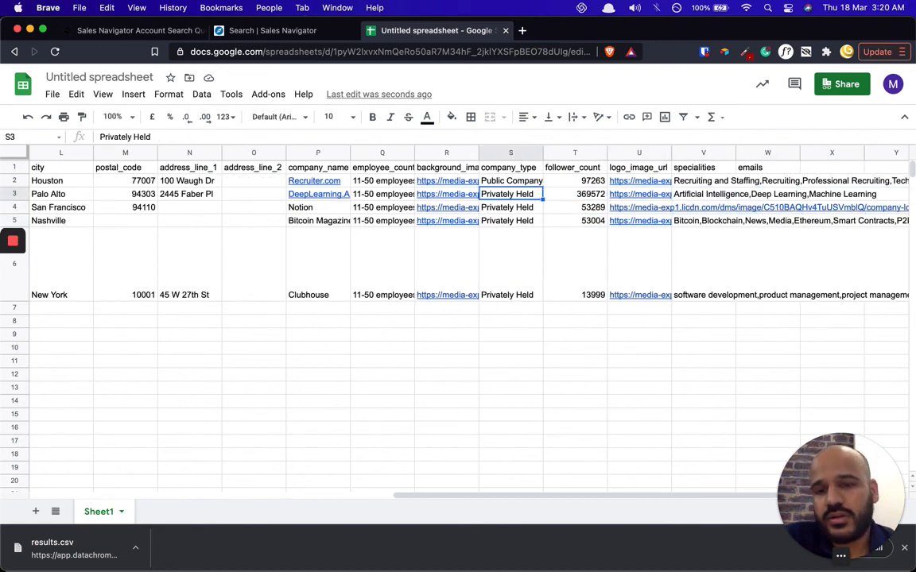
key(Left)
key(Left)
key(Left)
key(Left)
key(Left)
key(Left)
key(Left)
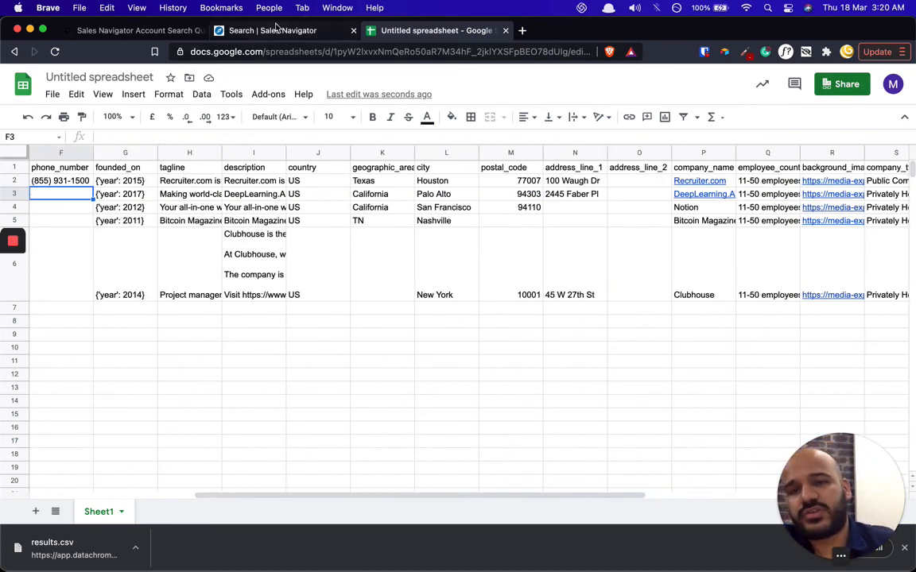
- Copy the web address of the Sales Navigator account search with 124 results
click(246, 30)
scroll(254, 265, up, 10)
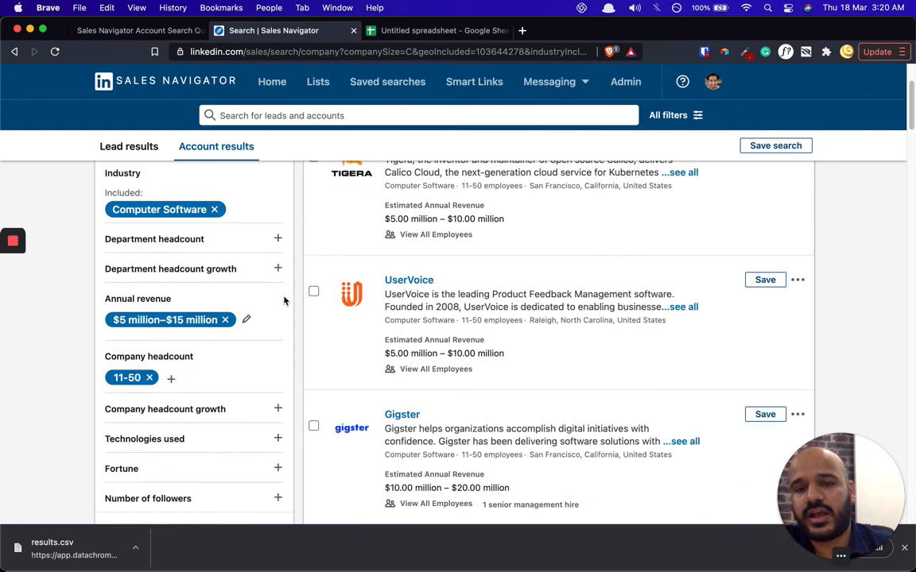
click(305, 49)
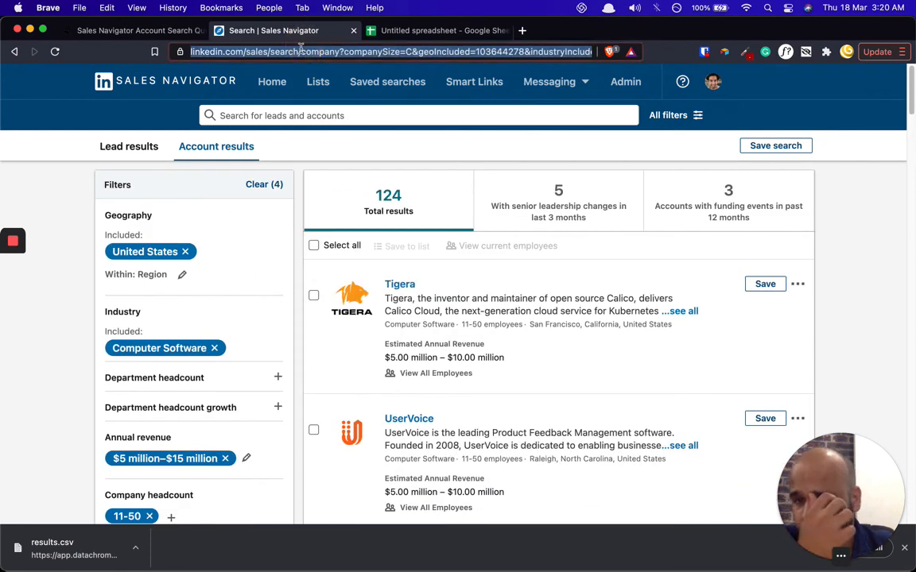
right_click(302, 50)
click(320, 132)
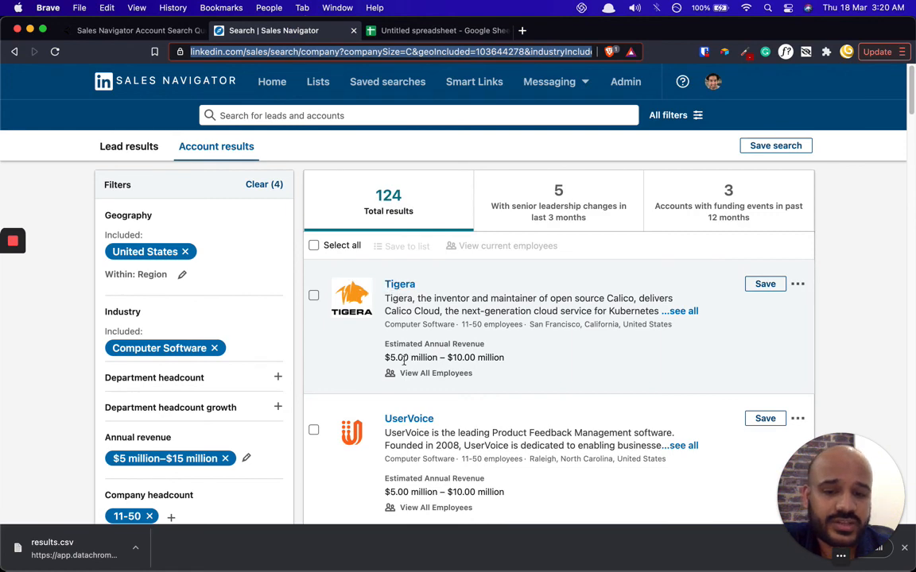
- Return to the Data Chroma Account Search Query Export page
click(129, 32)
click(253, 34)
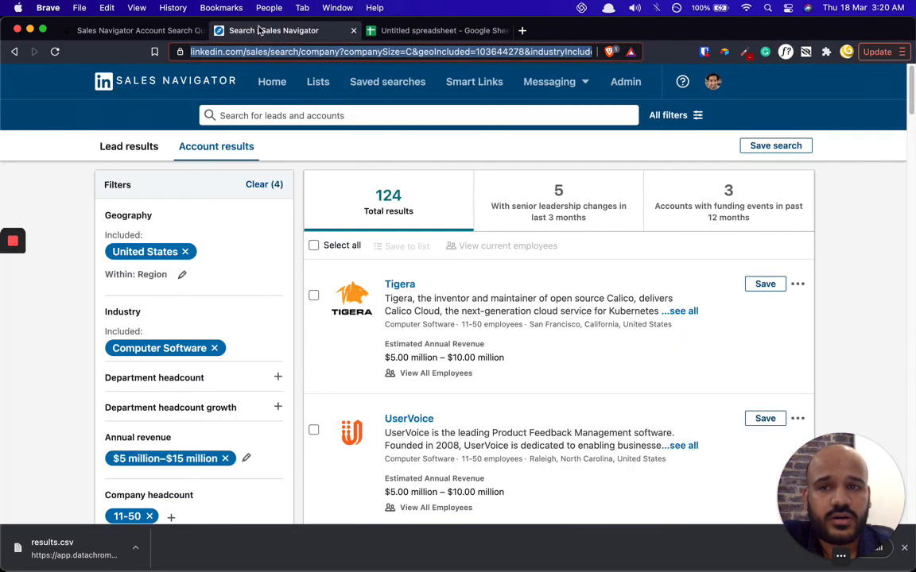
click(140, 32)
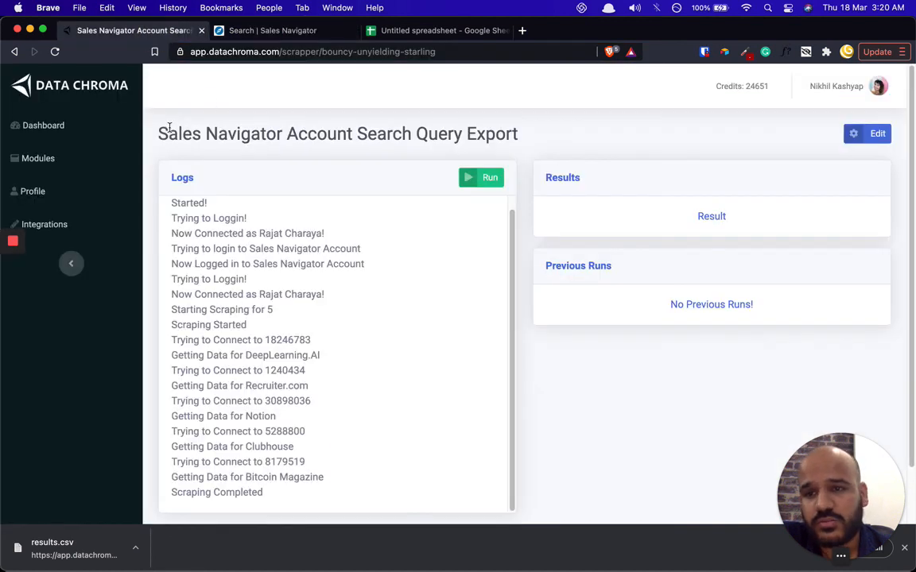
drag(162, 128, 505, 135)
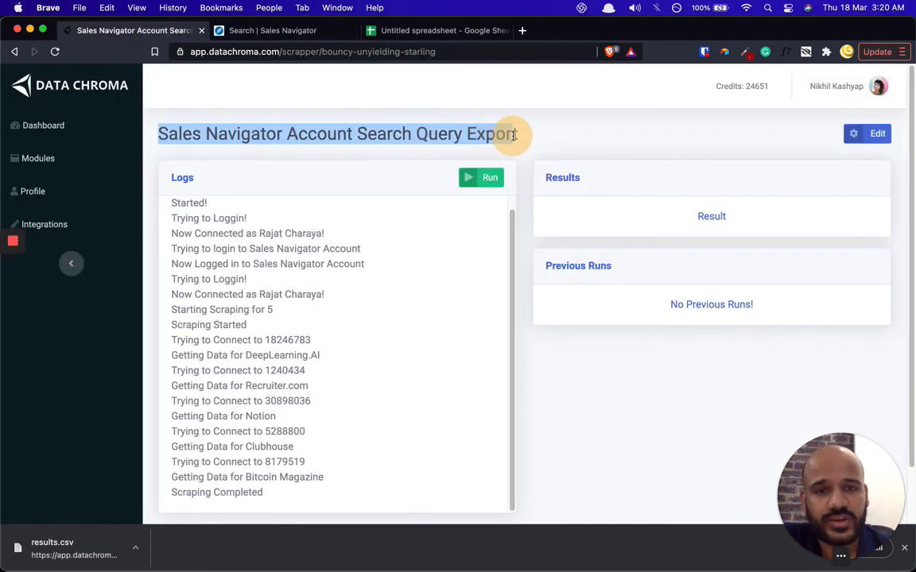
click(520, 139)
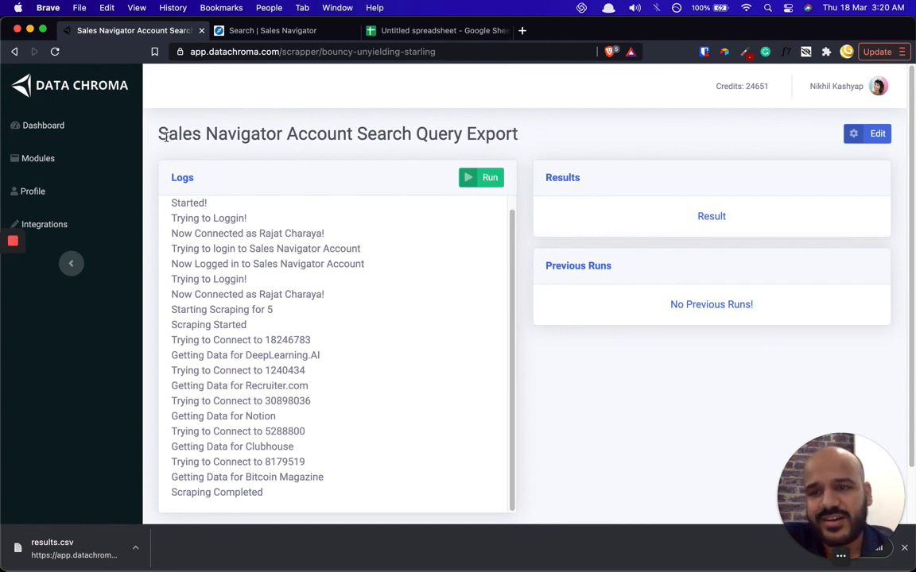
drag(517, 134, 235, 139)
click(243, 119)
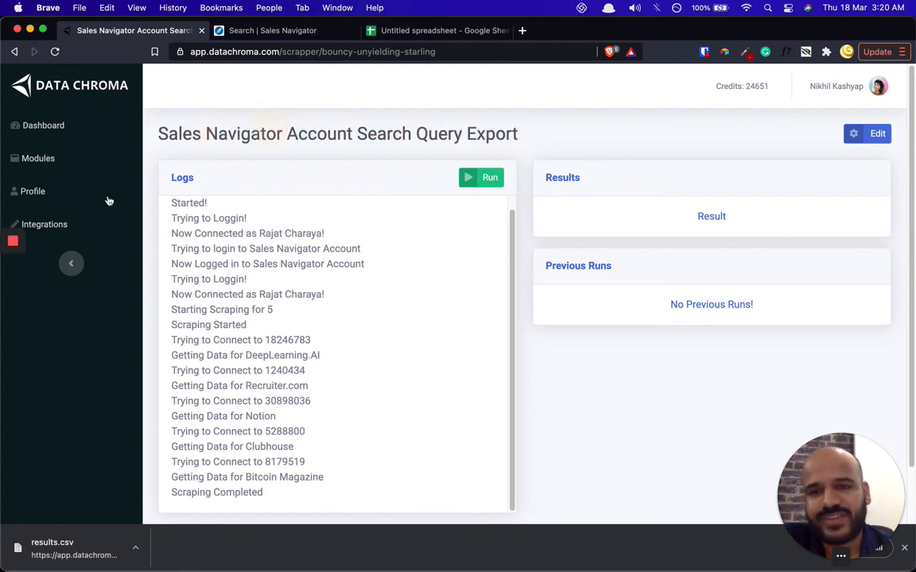